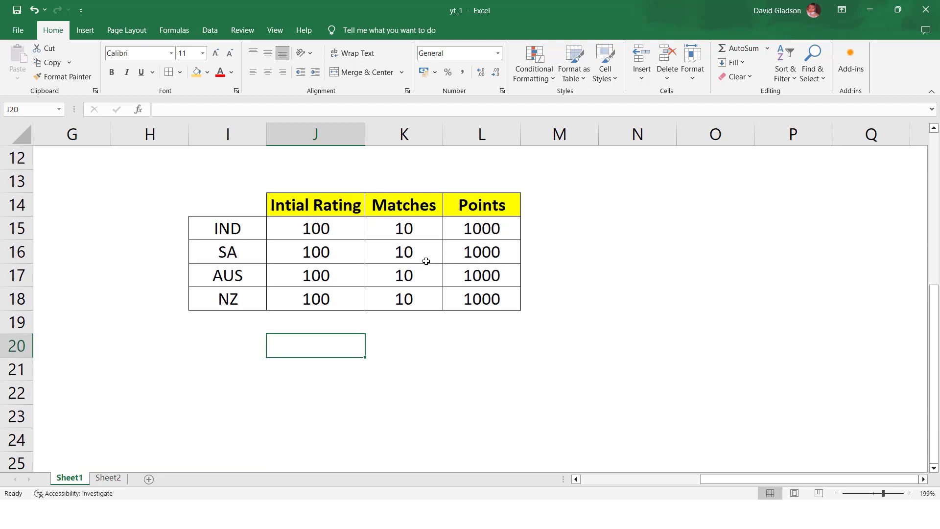
# Step: Enter the headers Match, Team A, Team B and Winner in cells I20 to L20
pyautogui.click(244, 351)
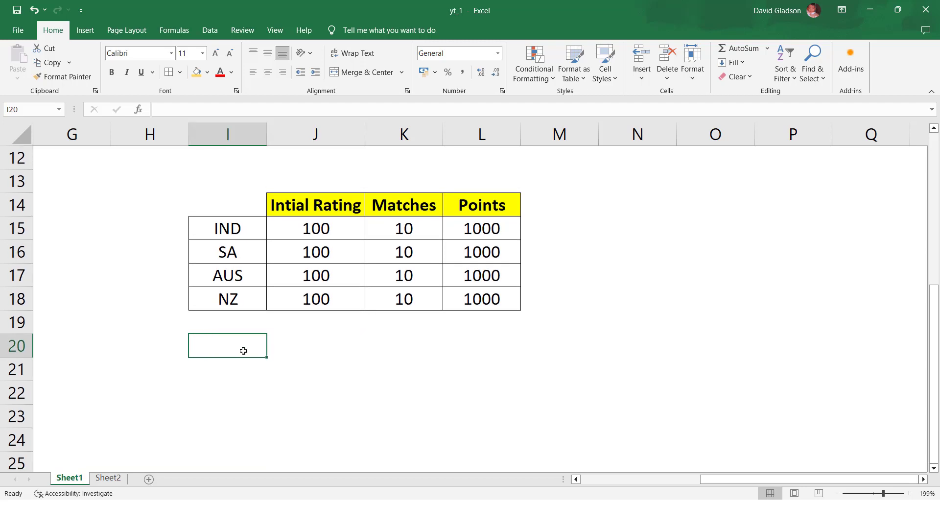
pyautogui.write('Match')
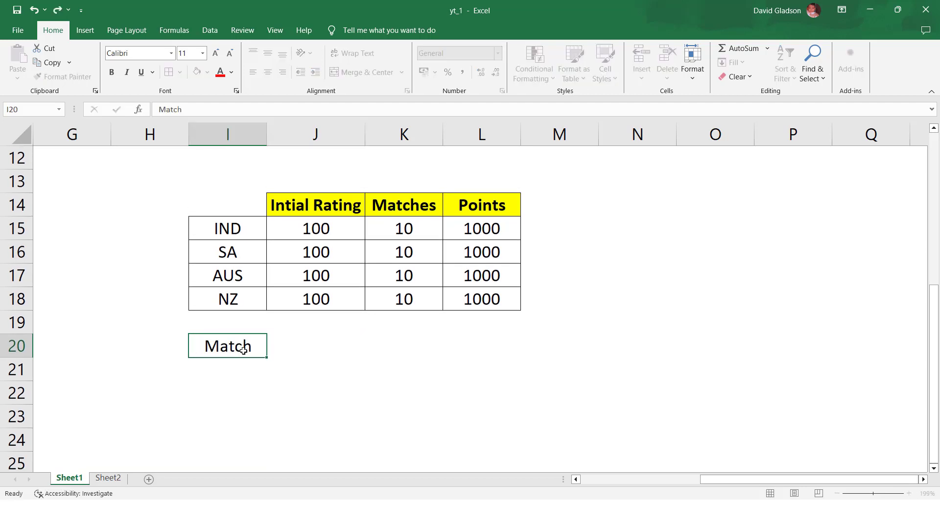
pyautogui.press('Tab')
pyautogui.write('Team A')
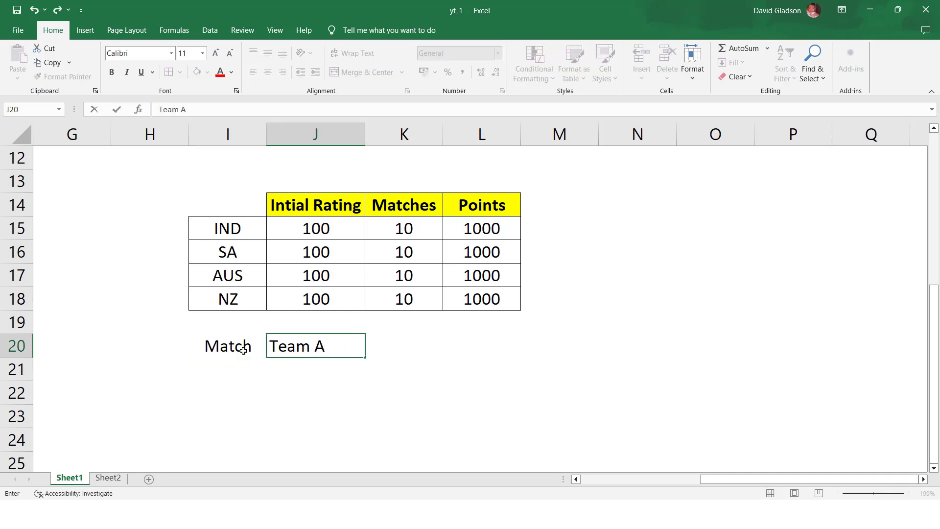
pyautogui.press('Tab')
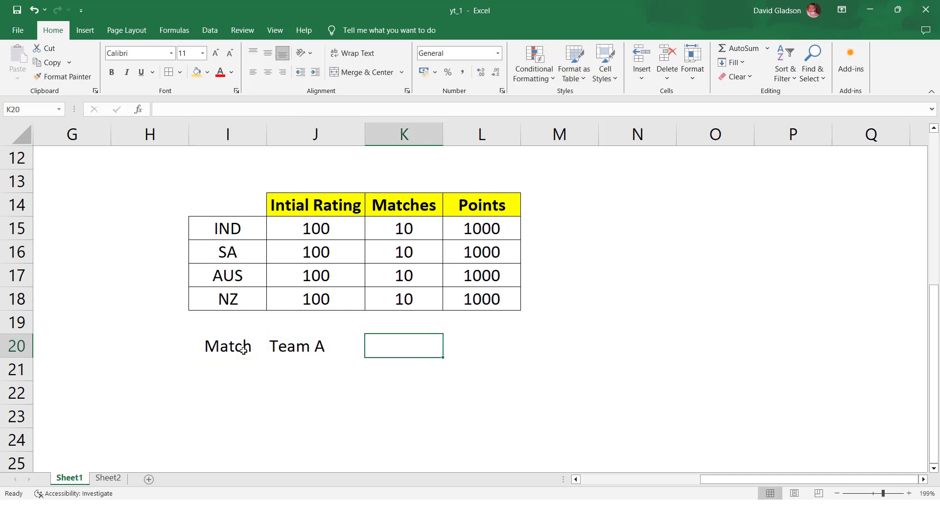
pyautogui.write('Team ')
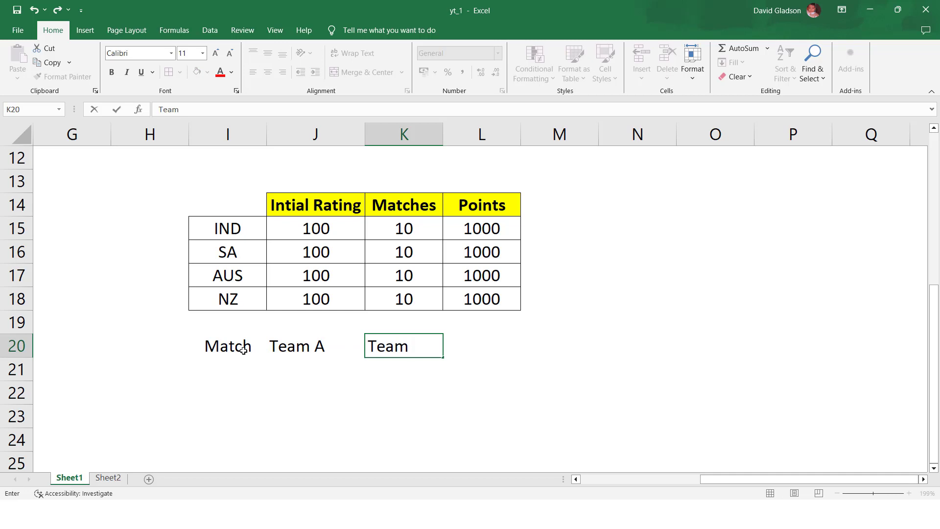
pyautogui.write('B')
pyautogui.press('Tab')
pyautogui.write('Win')
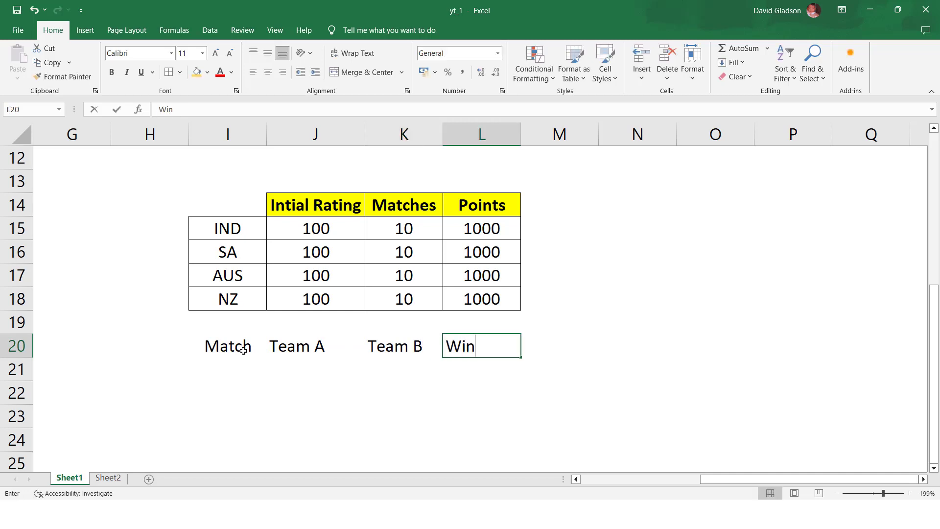
pyautogui.write('ner')
pyautogui.press('Return')
# Step: Apply borders to all cells of the match table range I20:L21
pyautogui.press('Up')
pyautogui.hotkey('shift', 'Left')
pyautogui.hotkey('shift', 'Left')
pyautogui.hotkey('shift', 'Left')
pyautogui.hotkey('shift', 'Down')
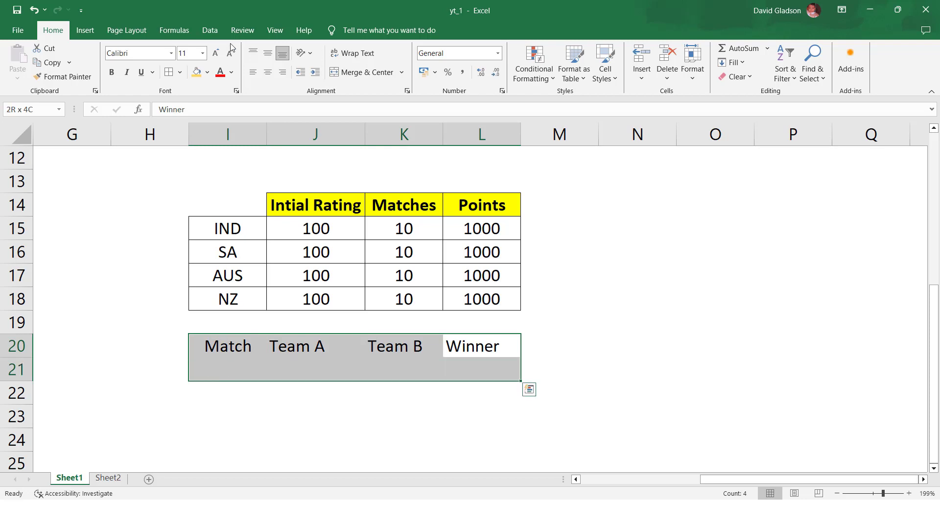
pyautogui.click(169, 72)
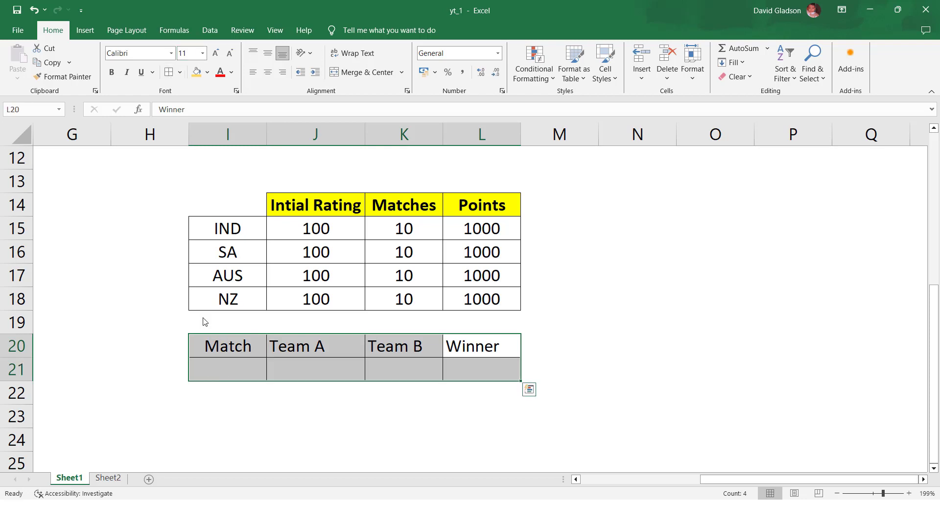
# Step: Fill in row 21 of the match table with match 1, IND as Team A, NZ as Team B and IND as winner
pyautogui.click(227, 372)
pyautogui.write('1')
pyautogui.press('Tab')
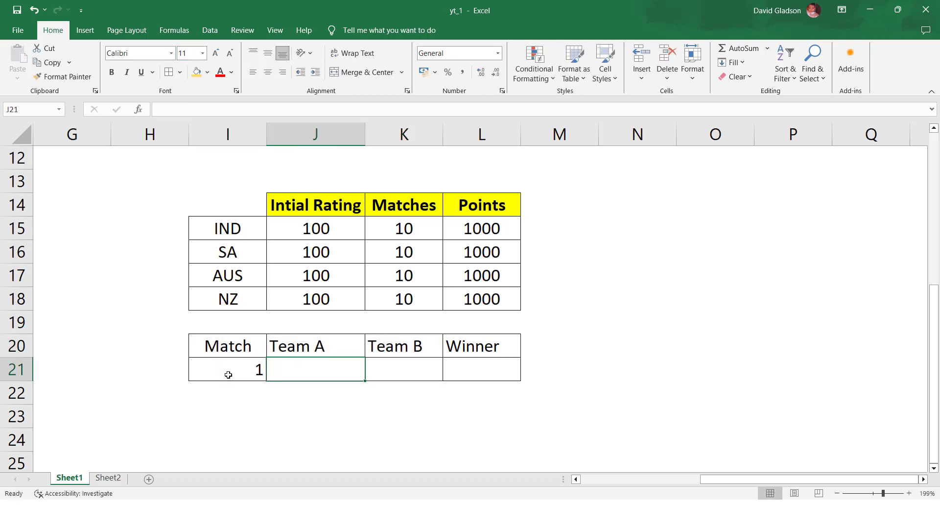
pyautogui.write('IND')
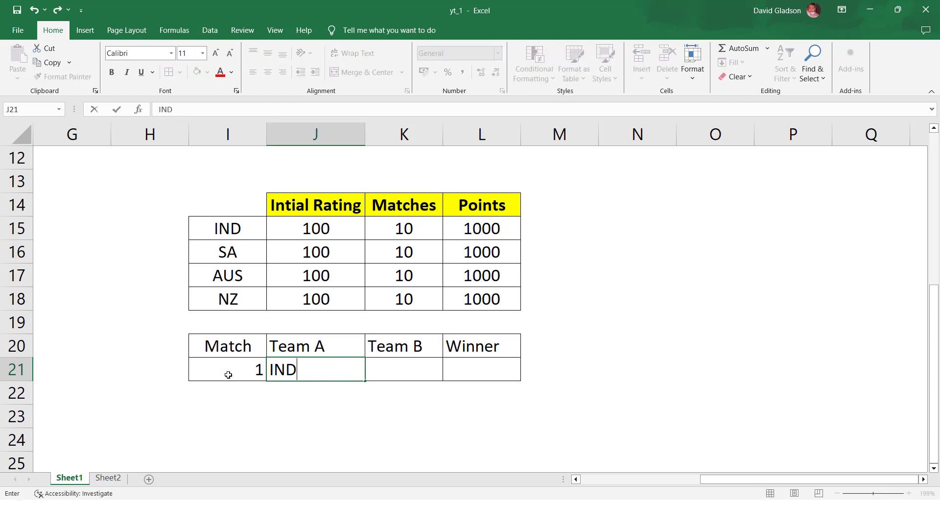
pyautogui.press('Tab')
pyautogui.write('NZ')
pyautogui.press('Tab')
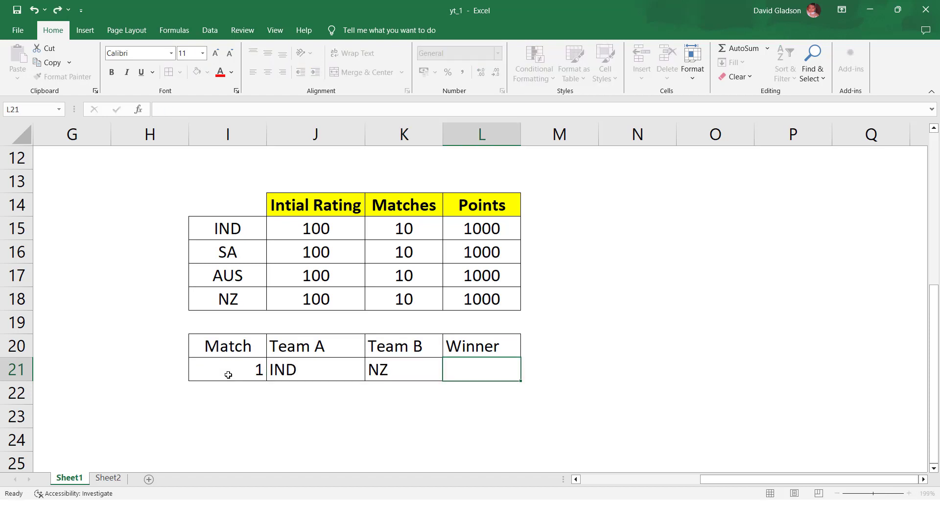
pyautogui.write('IND')
pyautogui.press('Down')
# Step: Center the contents of the match table range I20:L21 horizontally
pyautogui.press('Up')
pyautogui.press('Up')
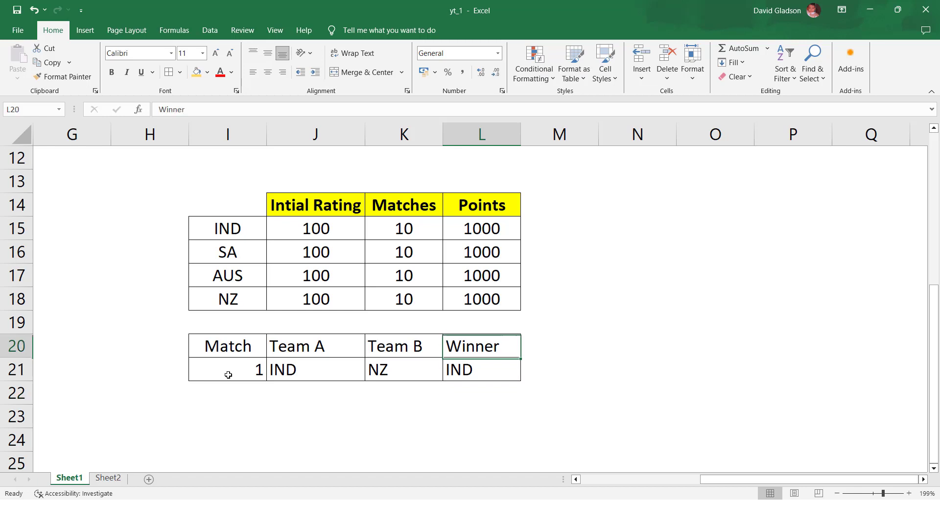
pyautogui.press('Left')
pyautogui.press('Left')
pyautogui.press('Left')
pyautogui.hotkey('shift', 'Right')
pyautogui.hotkey('shift', 'Right')
pyautogui.hotkey('shift', 'Right')
pyautogui.hotkey('shift', 'Down')
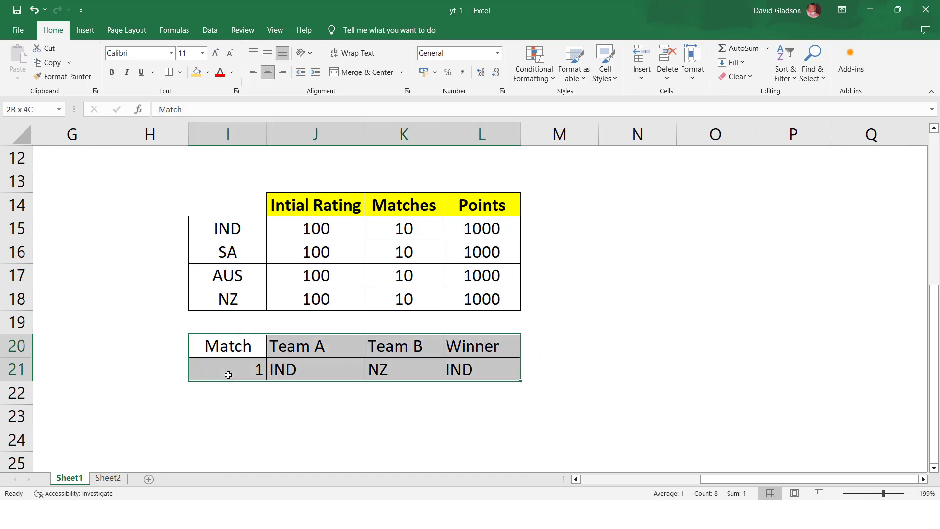
pyautogui.click(265, 73)
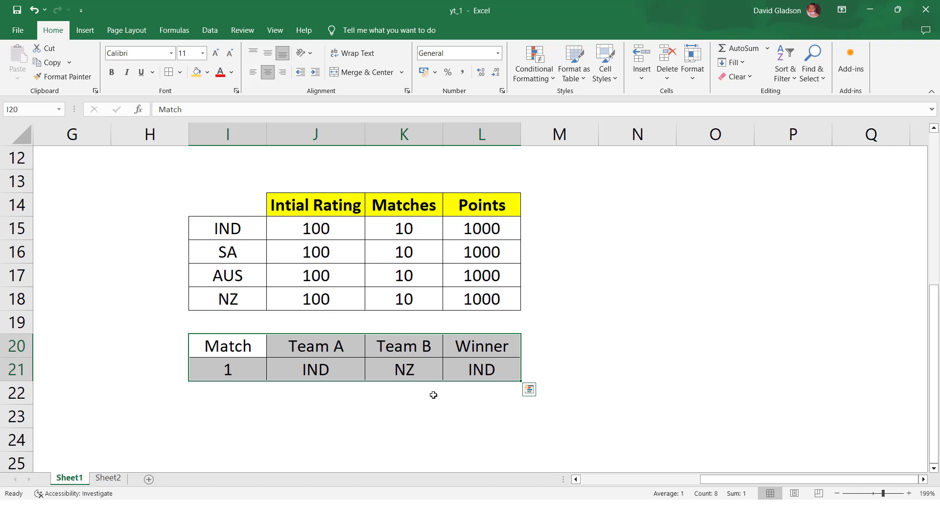
pyautogui.click(364, 411)
# Step: Enter the label "IND:" in cell I23 and give that cell a gold fill
pyautogui.scroll(-1, 364, 411)
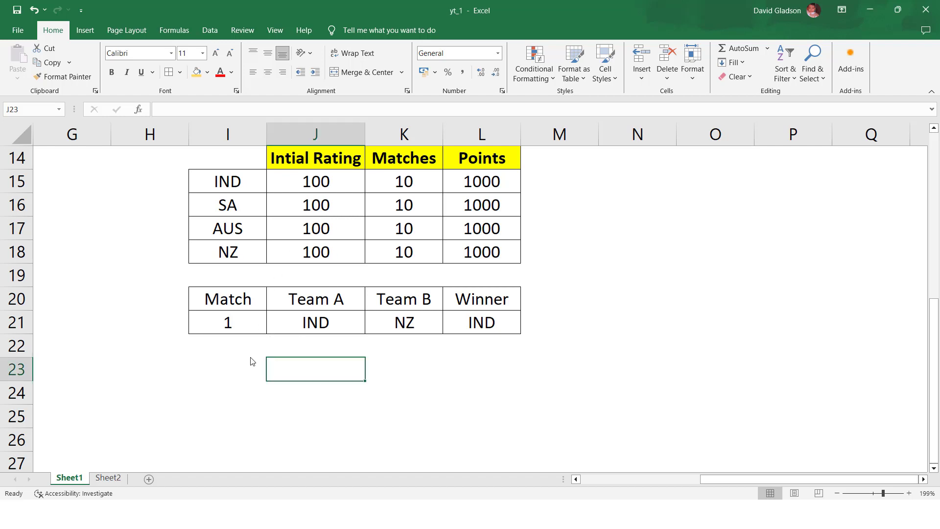
pyautogui.scroll(-1, 250, 360)
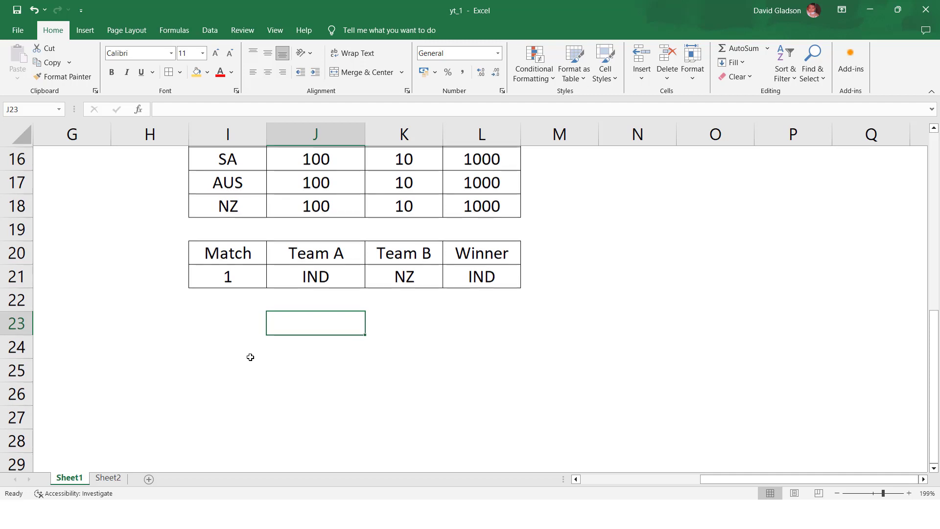
pyautogui.scroll(1, 251, 357)
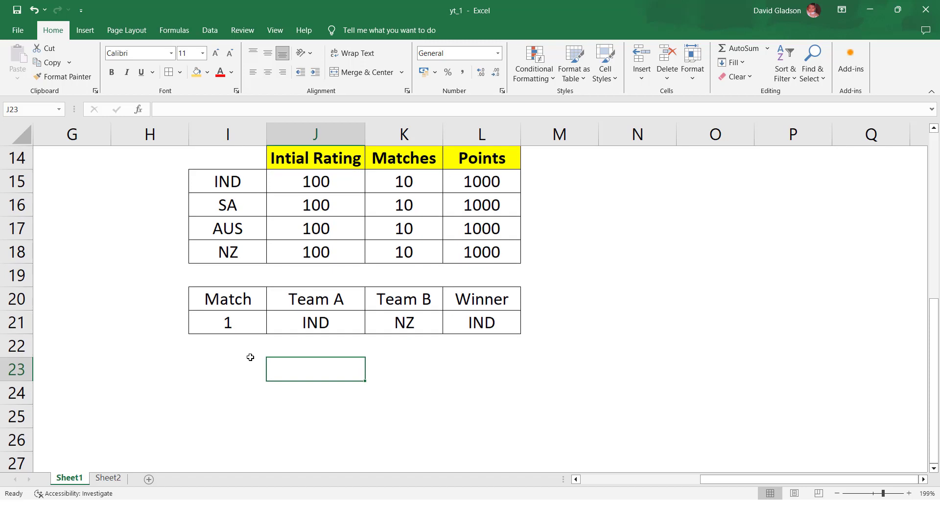
pyautogui.scroll(-1, 251, 357)
pyautogui.click(238, 301)
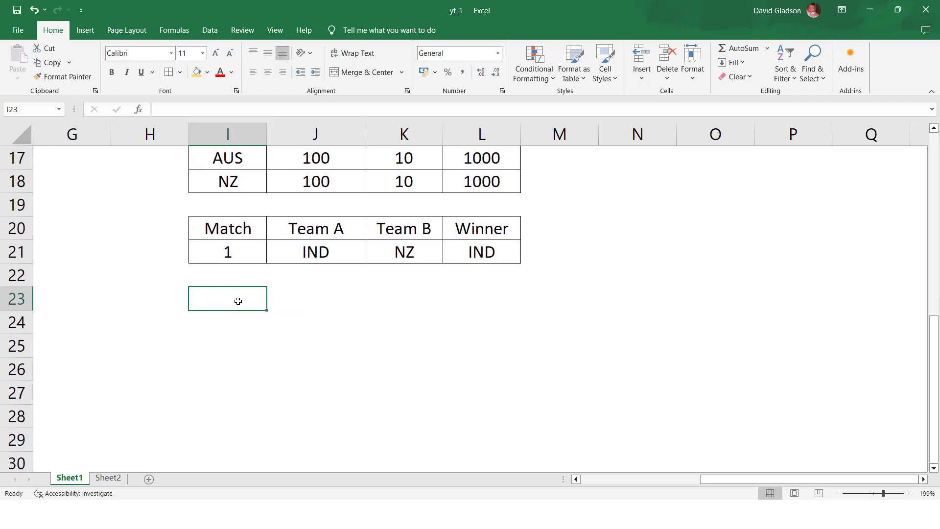
pyautogui.write('IND')
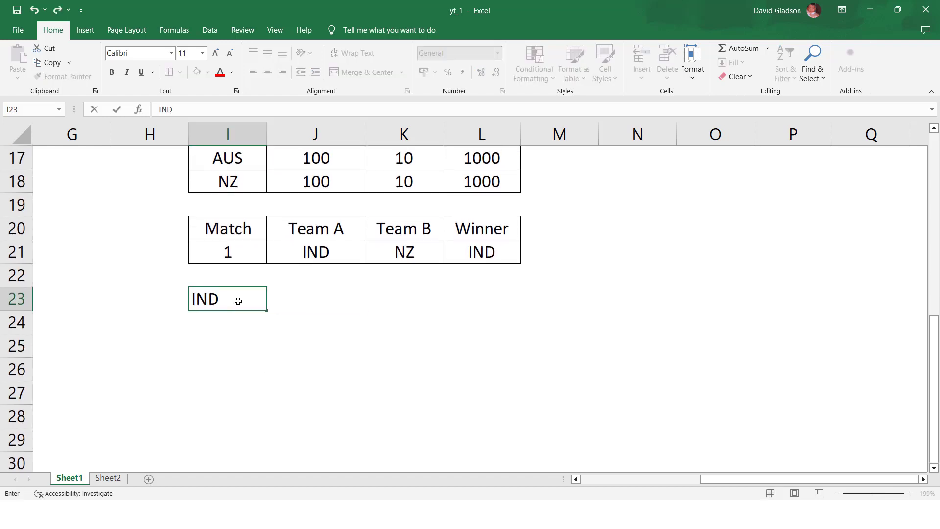
pyautogui.write(':')
pyautogui.press('Return')
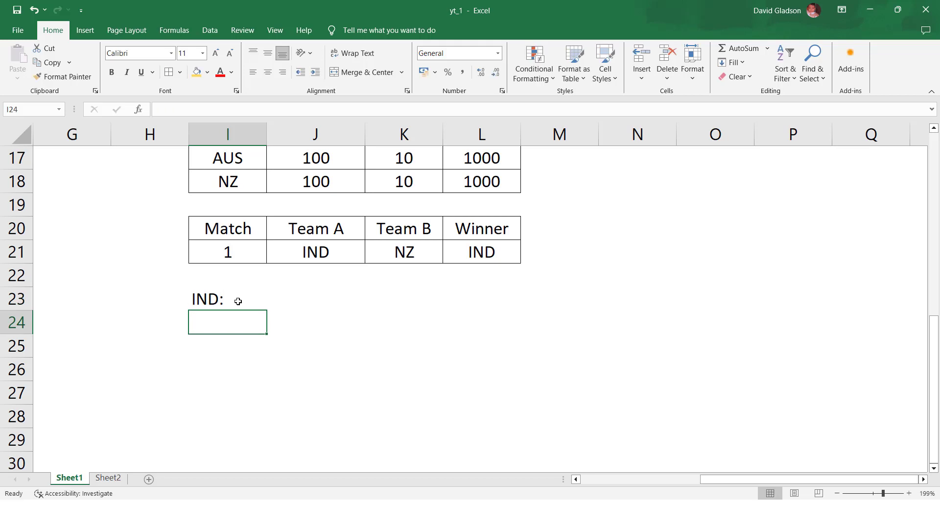
pyautogui.click(238, 301)
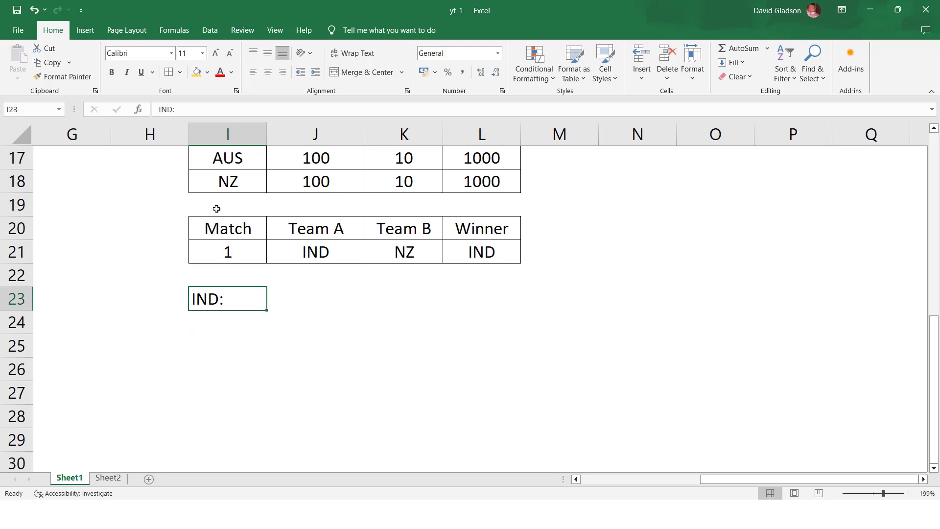
pyautogui.click(194, 79)
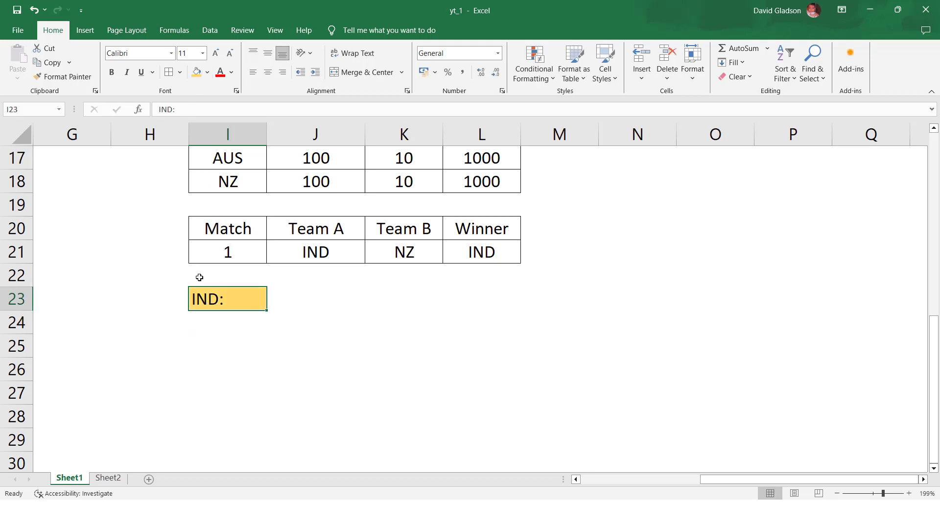
# Step: Enter "Old matches: 10, Old points: 1000, Old rating: 100" in cell I24 below the IND label
pyautogui.click(214, 317)
pyautogui.write('Old ')
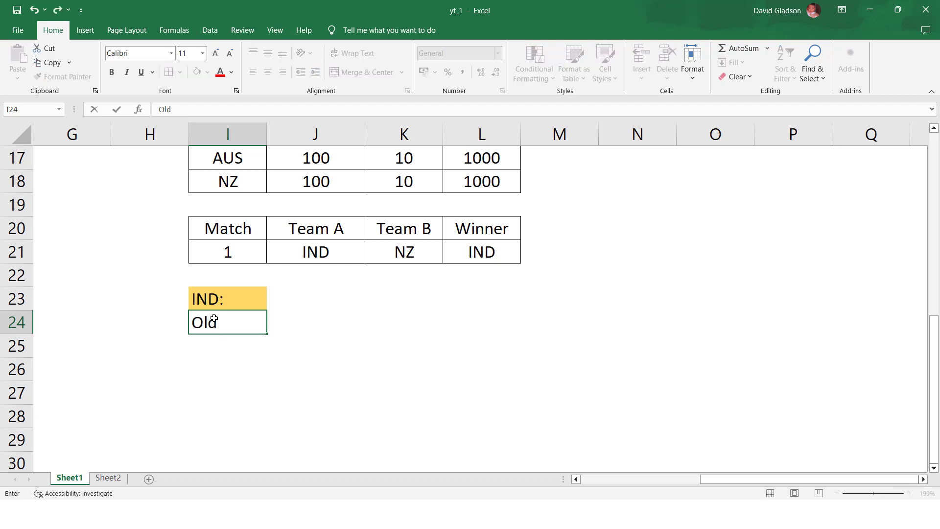
pyautogui.write('matches: 10')
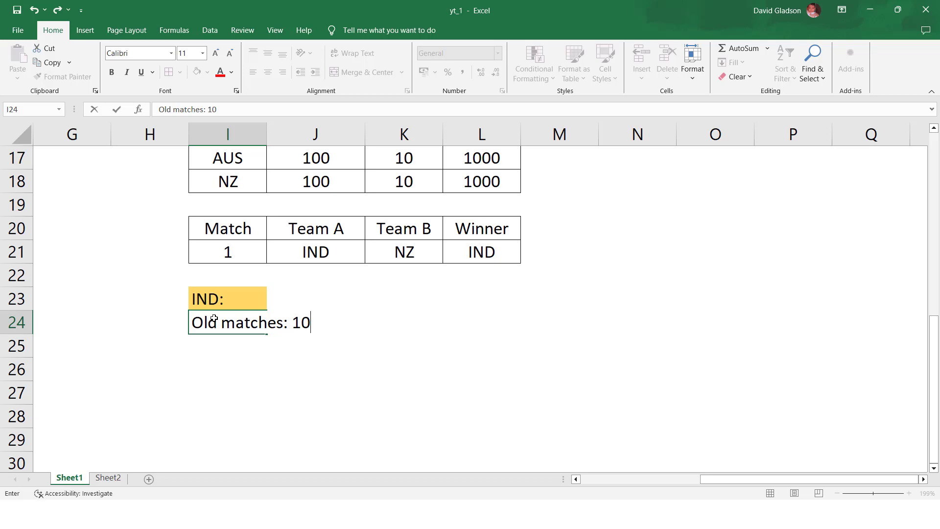
pyautogui.write(', Old points')
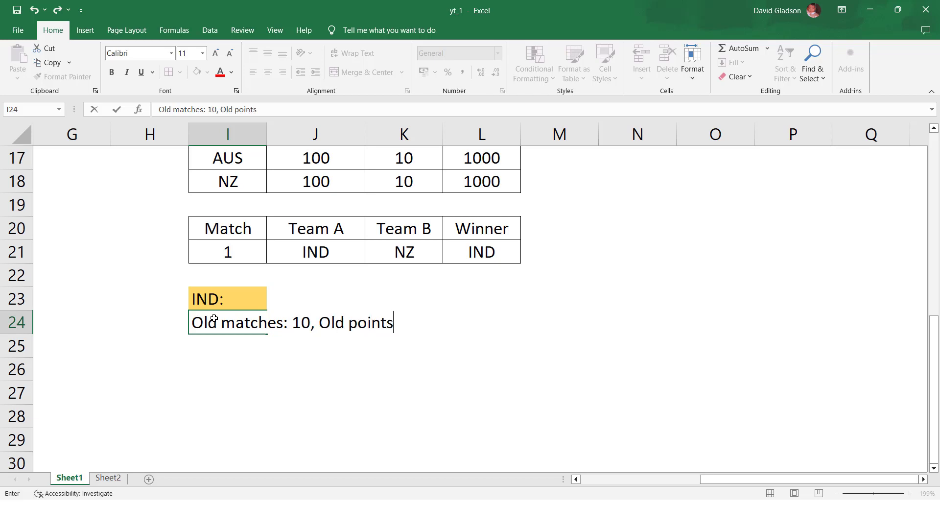
pyautogui.write(': 1000')
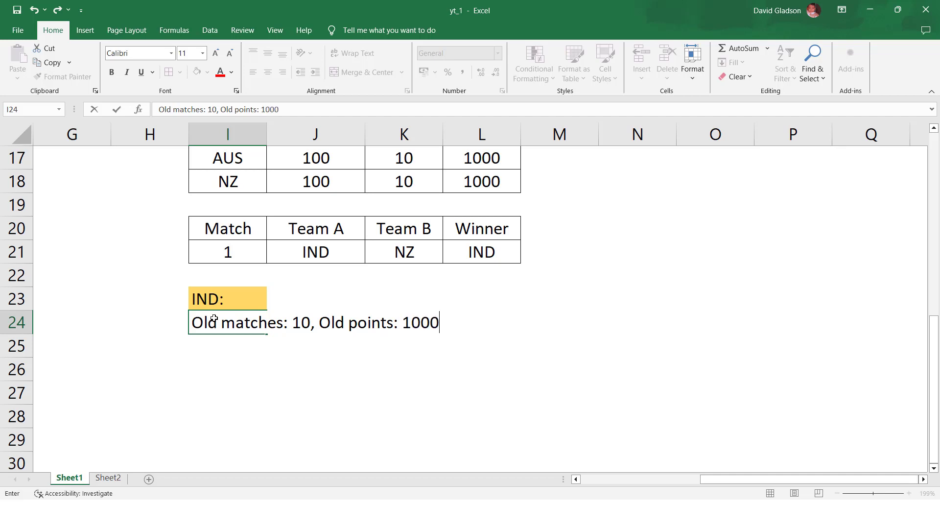
pyautogui.write(', Old rating')
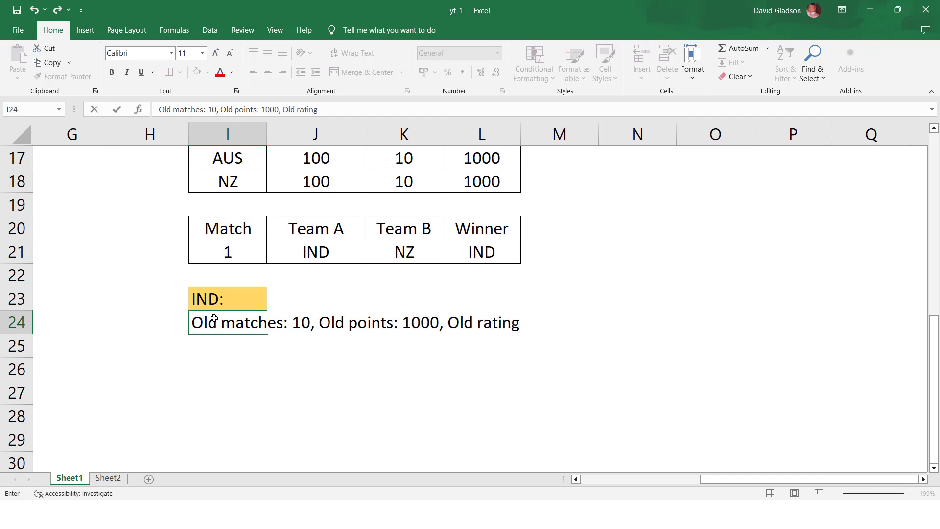
pyautogui.write(': 100')
pyautogui.press('Return')
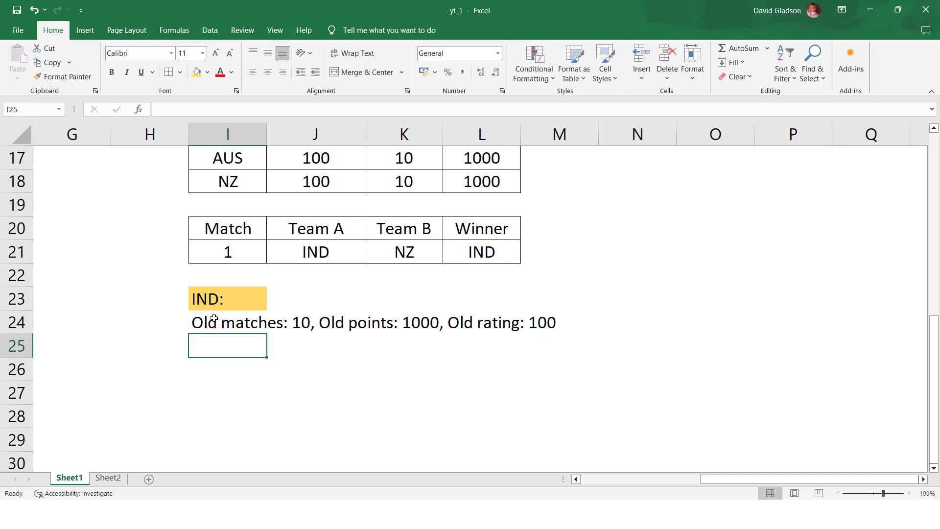
# Step: Enter "New matches: 11, New points: ?, New rating: ?" in cell I25
pyautogui.write('Ne')
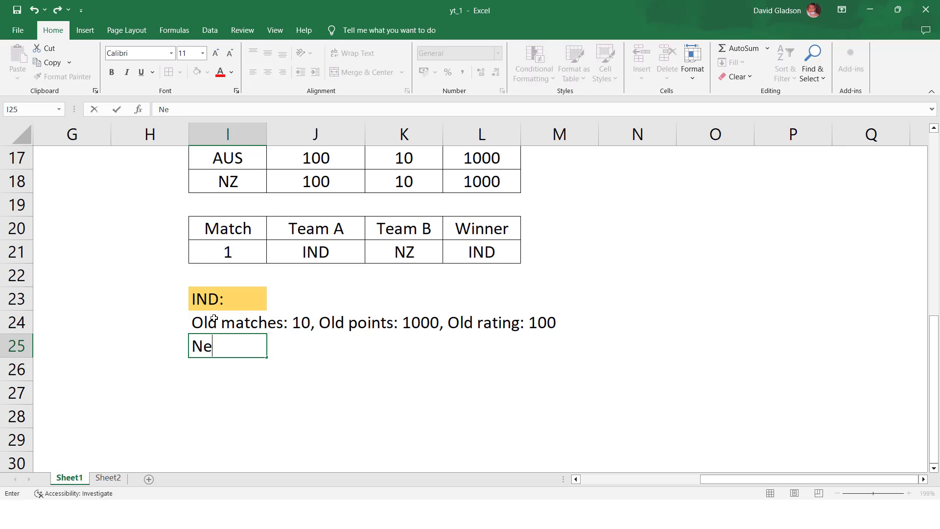
pyautogui.write('w matches')
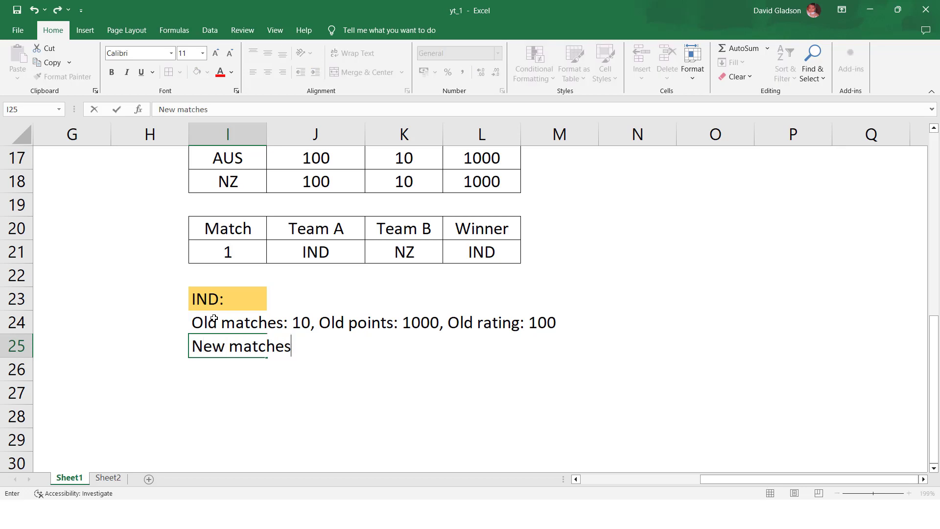
pyautogui.write(': 11, New po ')
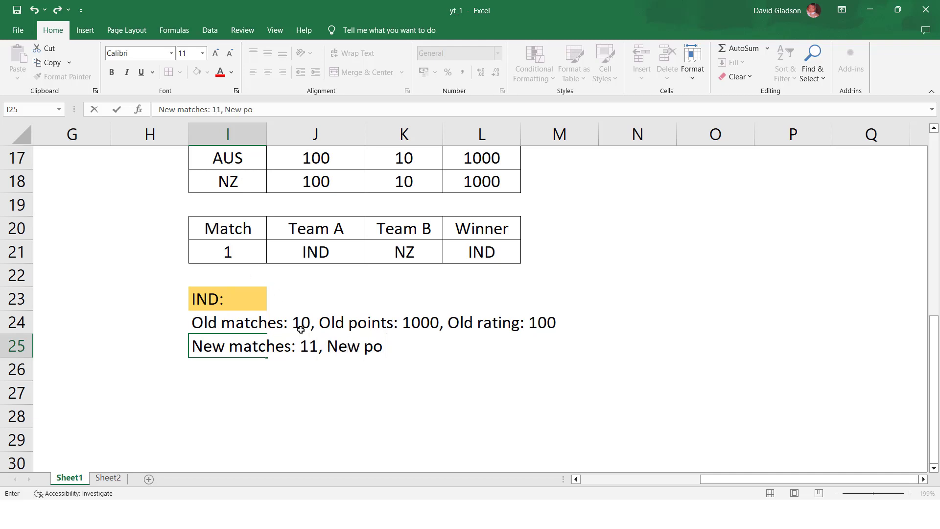
pyautogui.write('ints: ?, Ne')
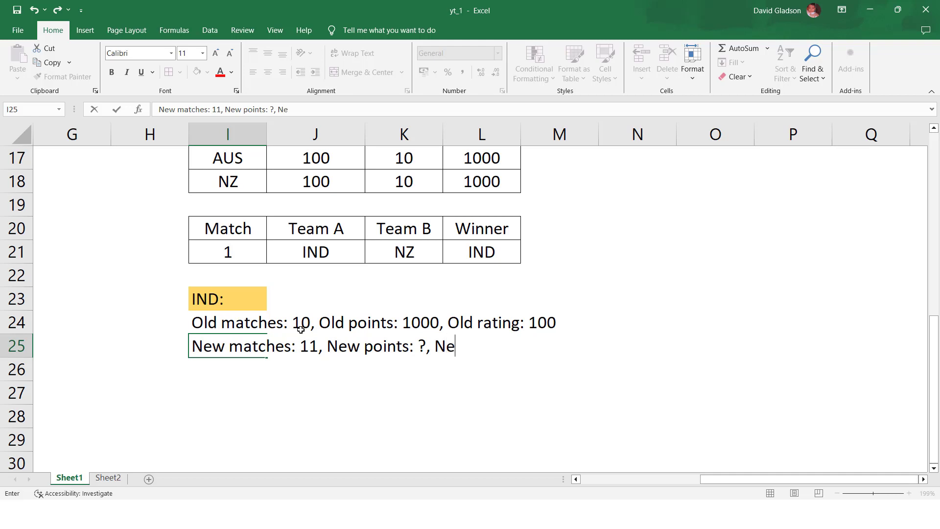
pyautogui.write('w rating')
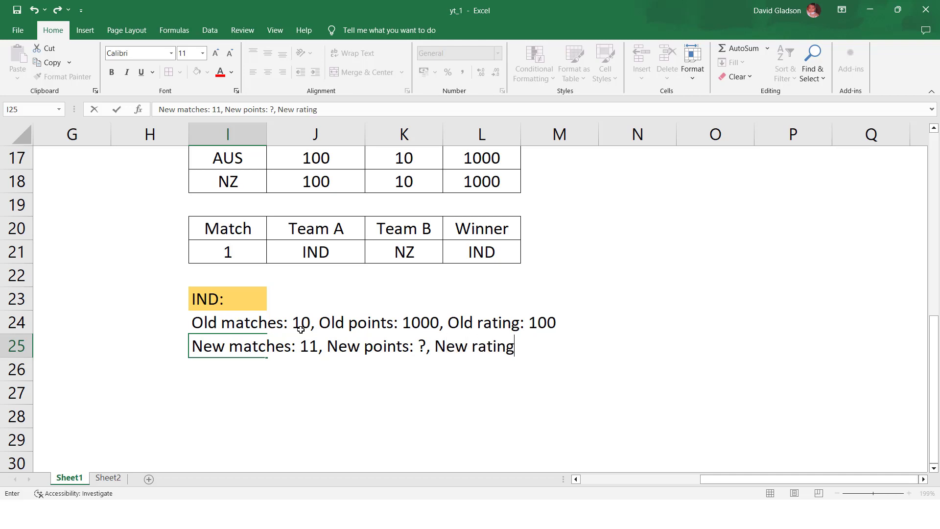
pyautogui.write(': ?')
pyautogui.press('Return')
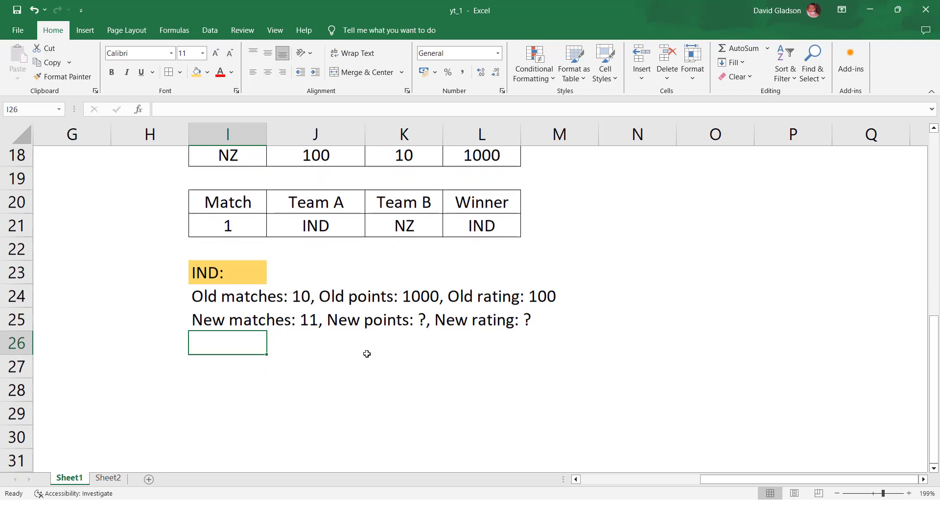
pyautogui.scroll(-1, 367, 352)
pyautogui.scroll(-1, 367, 353)
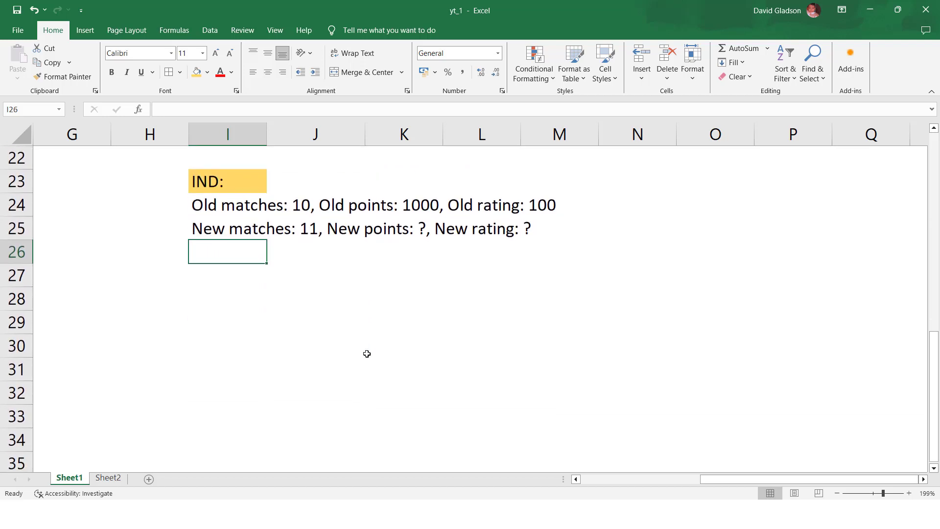
# Step: Enter "Winner points = Old points + (Opp rating + 50)" in cell I27
pyautogui.click(245, 289)
pyautogui.click(234, 280)
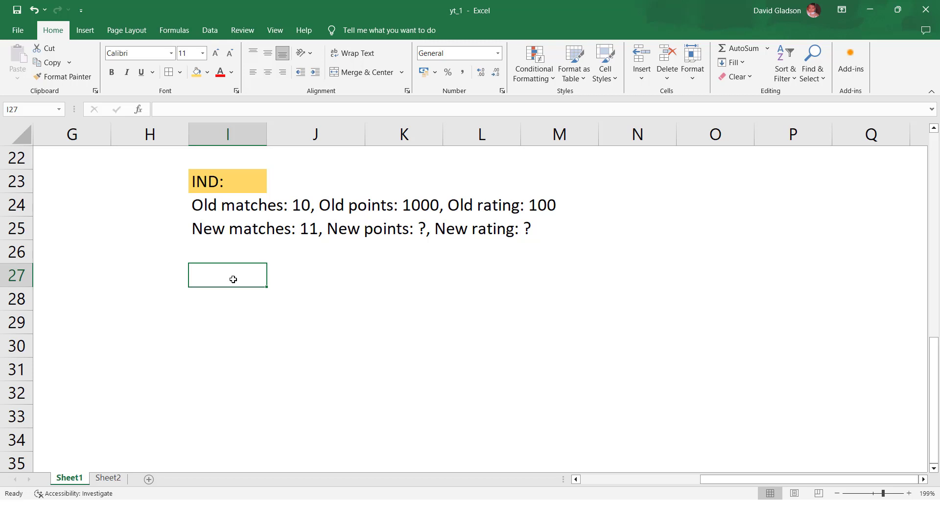
pyautogui.write('Winner')
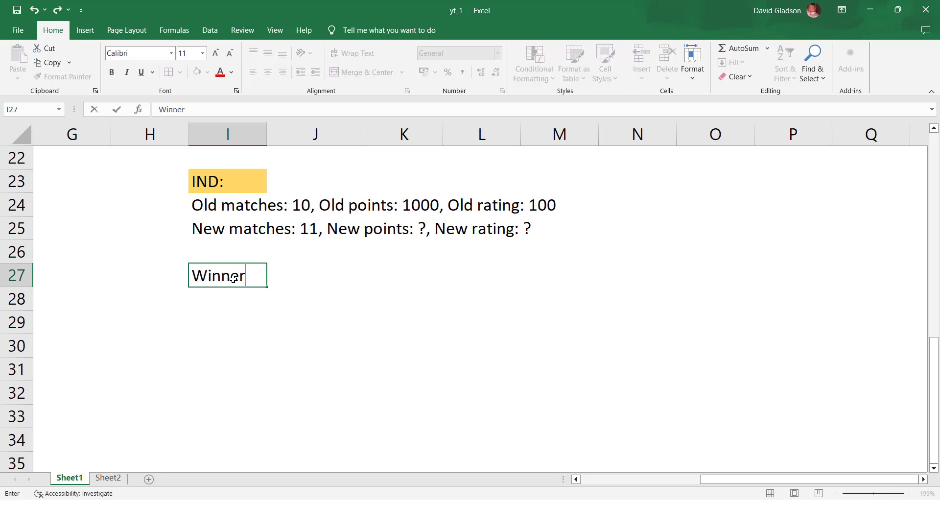
pyautogui.write(' points')
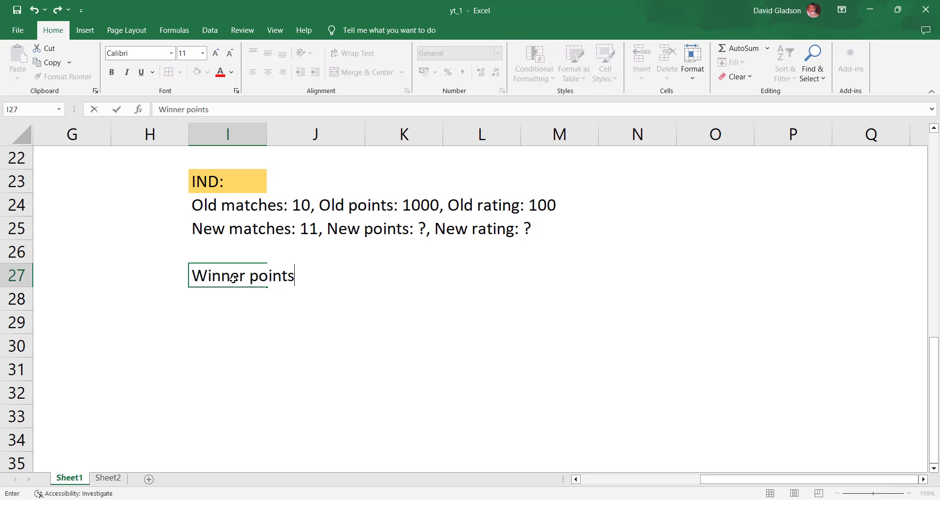
pyautogui.write(' = Old points ')
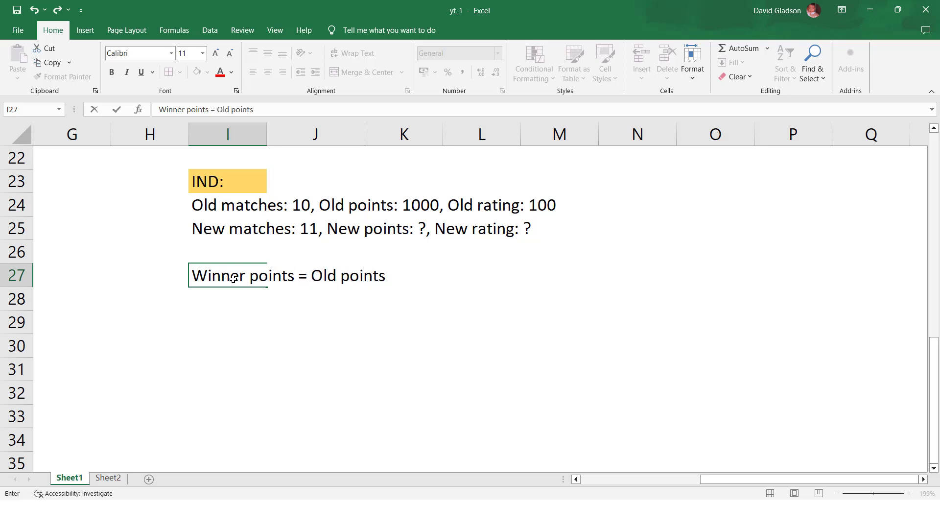
pyautogui.write('+ (Opp rating')
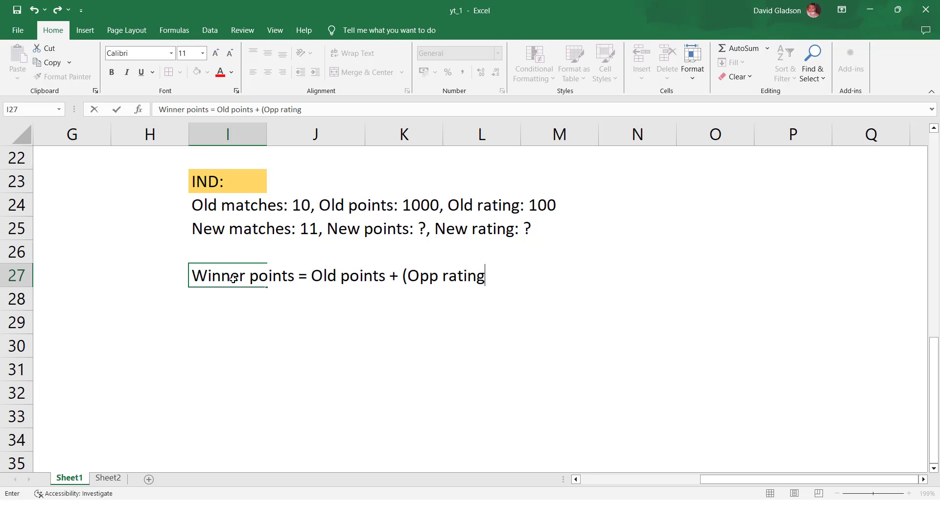
pyautogui.write(' + 50)')
pyautogui.press('Return')
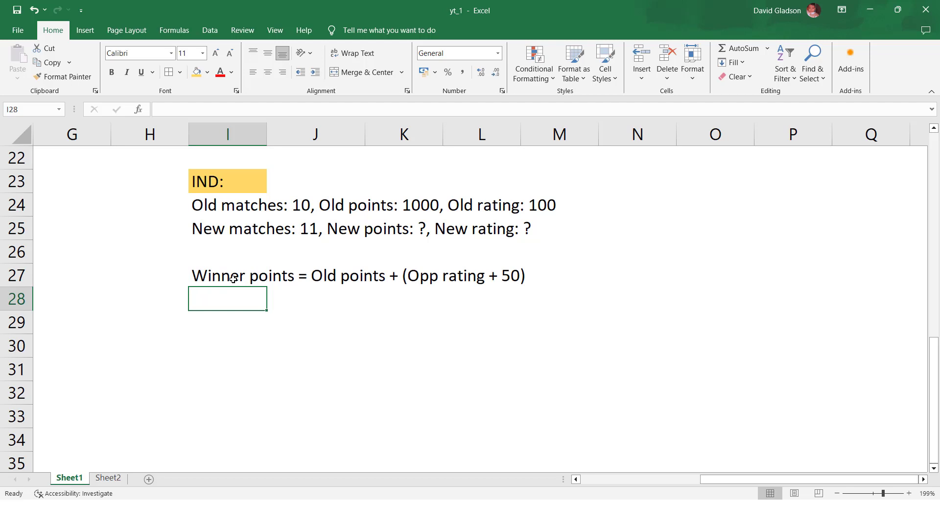
# Step: Enter "Loser points = Old points + (Opp rating - 50)" in cell I28
pyautogui.write('Loser ')
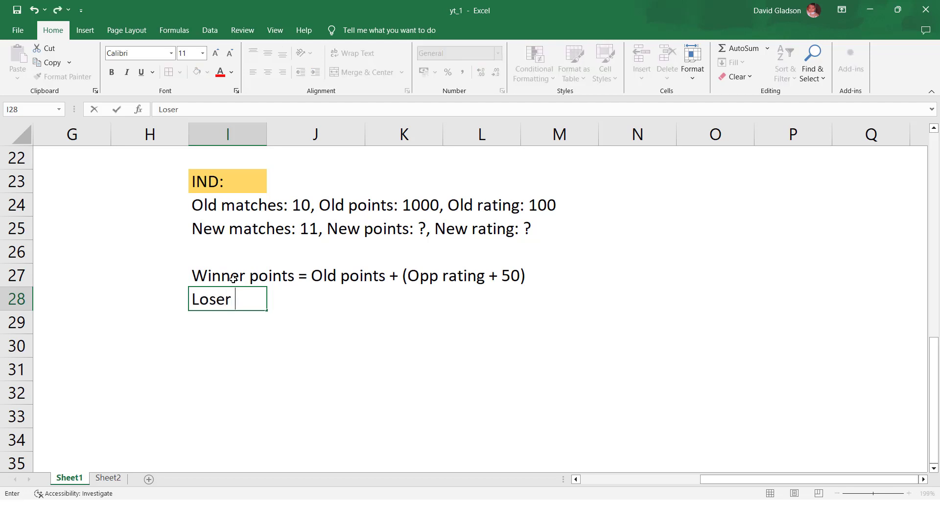
pyautogui.write('points = ')
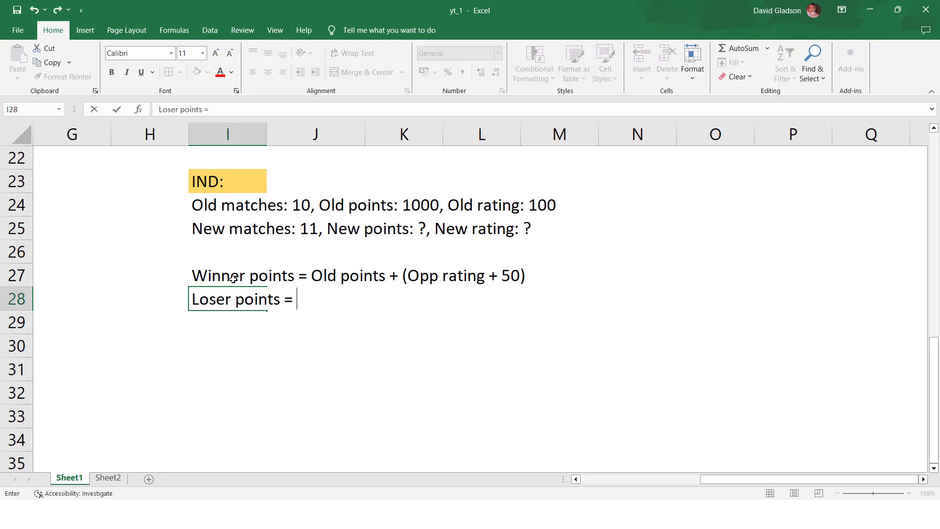
pyautogui.write('Old points ')
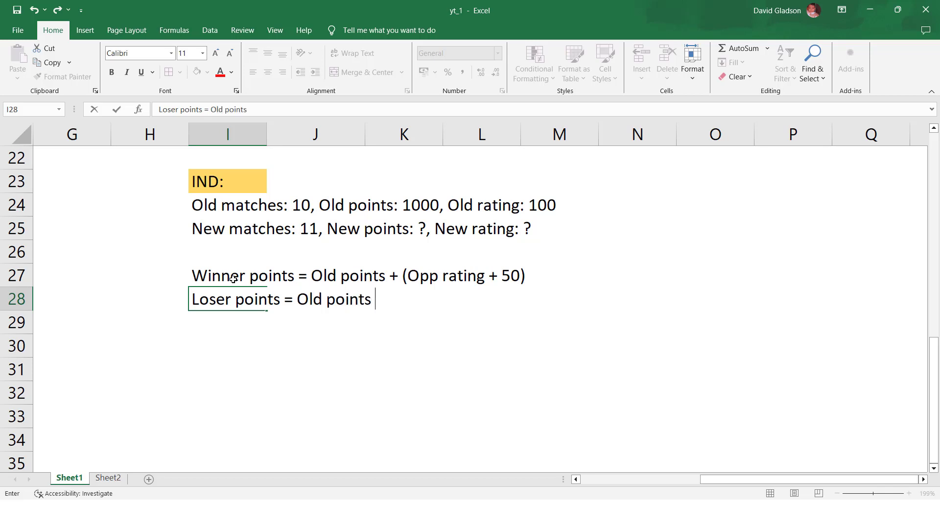
pyautogui.write('+ (Opp rating ')
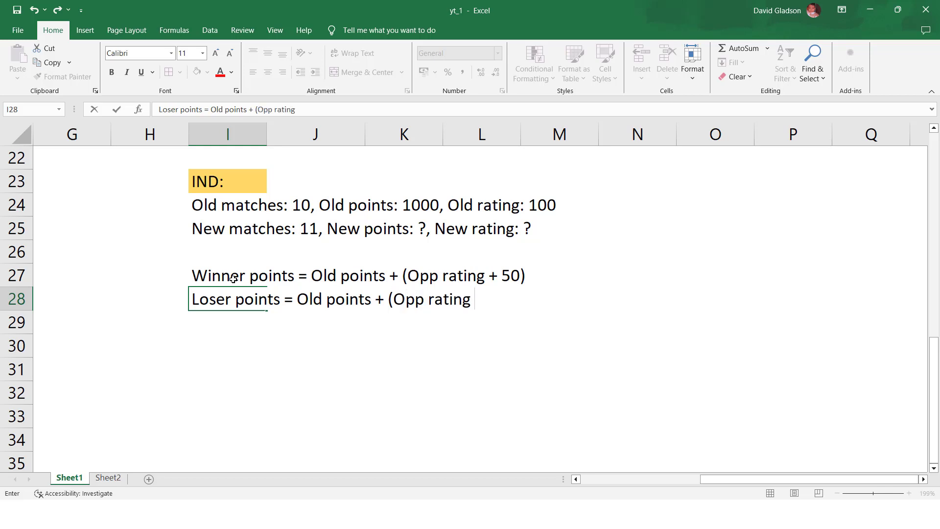
pyautogui.write('- 50)')
pyautogui.press('Return')
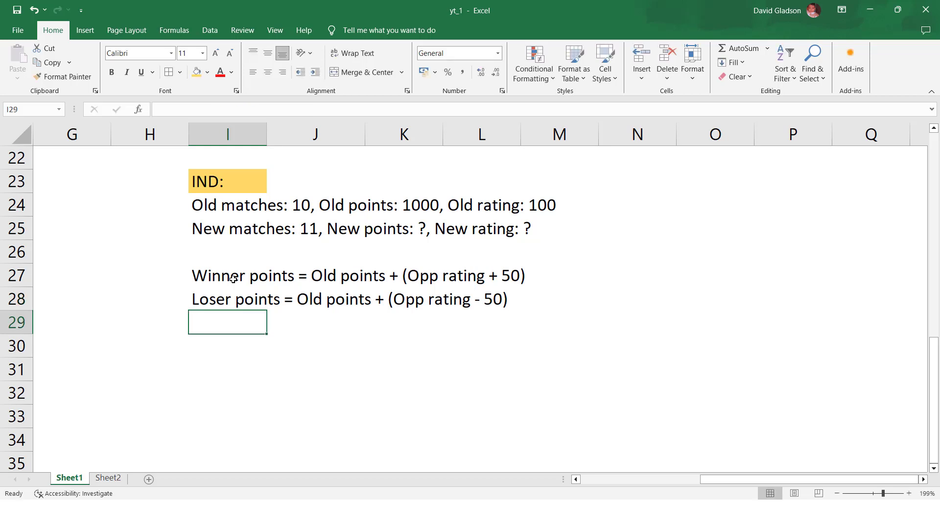
# Step: Enter India's calculation "New points = 1000 + (100 + 50) = 1150" in cell I30, leaving row 29 blank
pyautogui.press('Return')
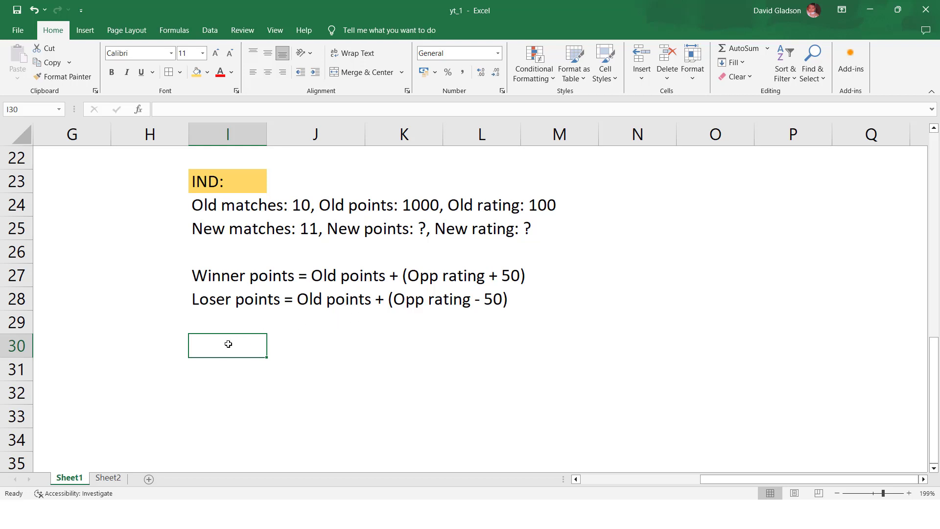
pyautogui.write('I')
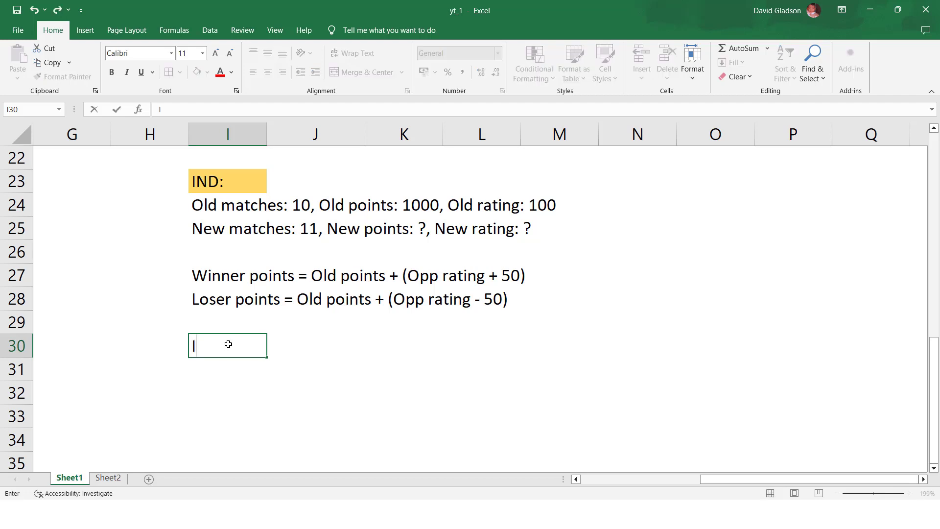
pyautogui.press('BackSpace')
pyautogui.write('New po')
pyautogui.write('int')
pyautogui.press('BackSpace')
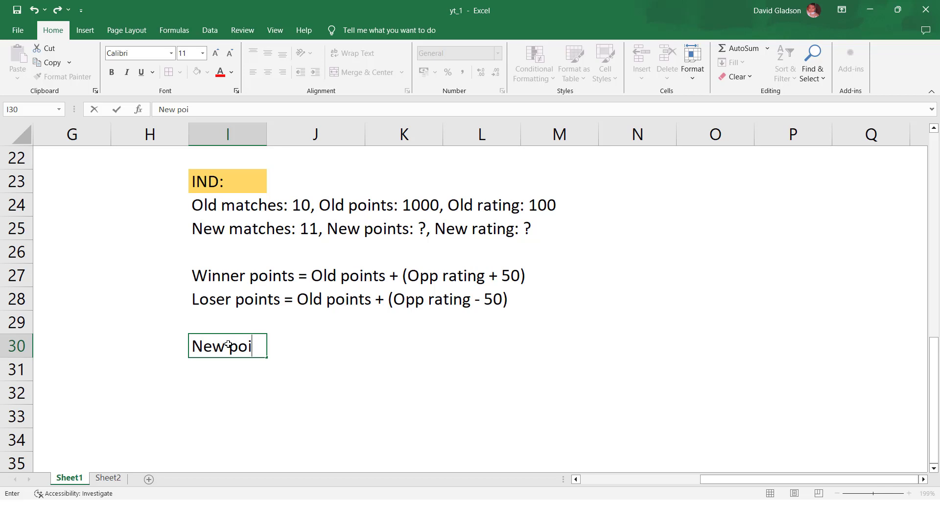
pyautogui.write('nts = 1000 ')
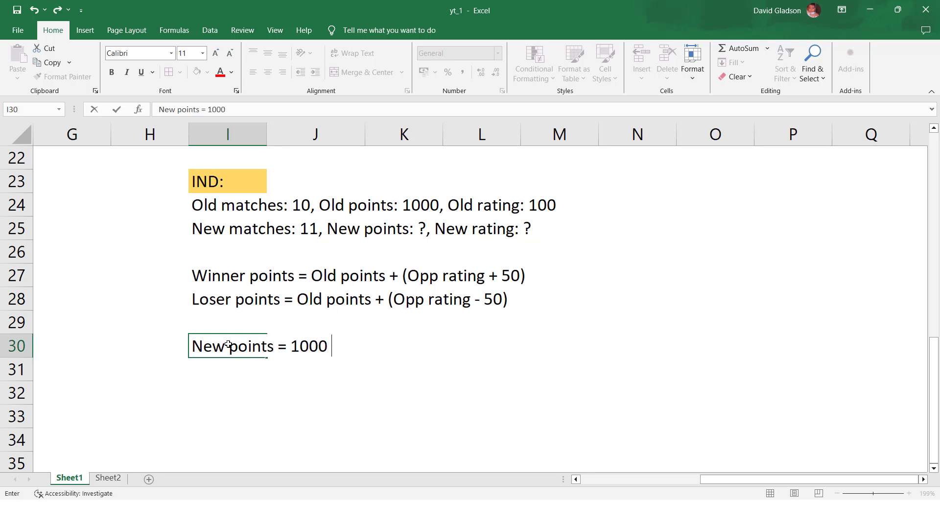
pyautogui.write('+ (100 + 50)')
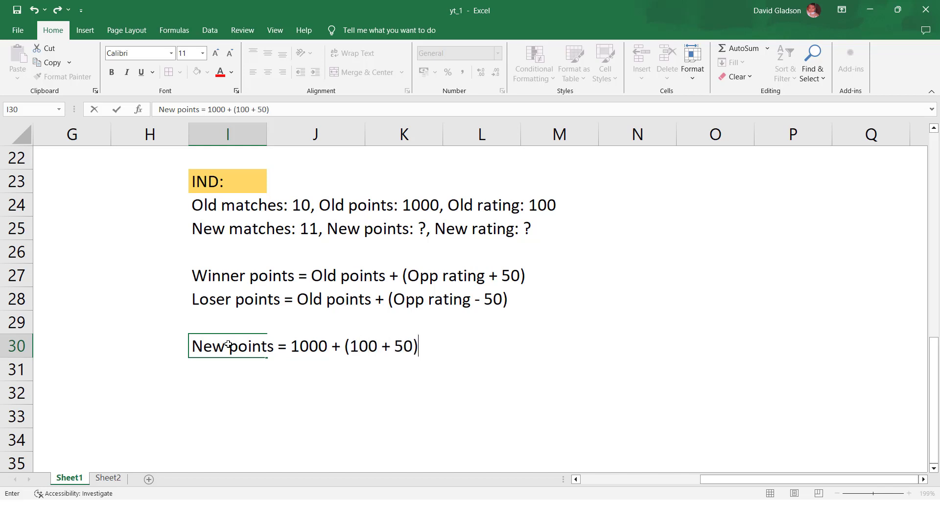
pyautogui.write(' = 1150')
pyautogui.press('Return')
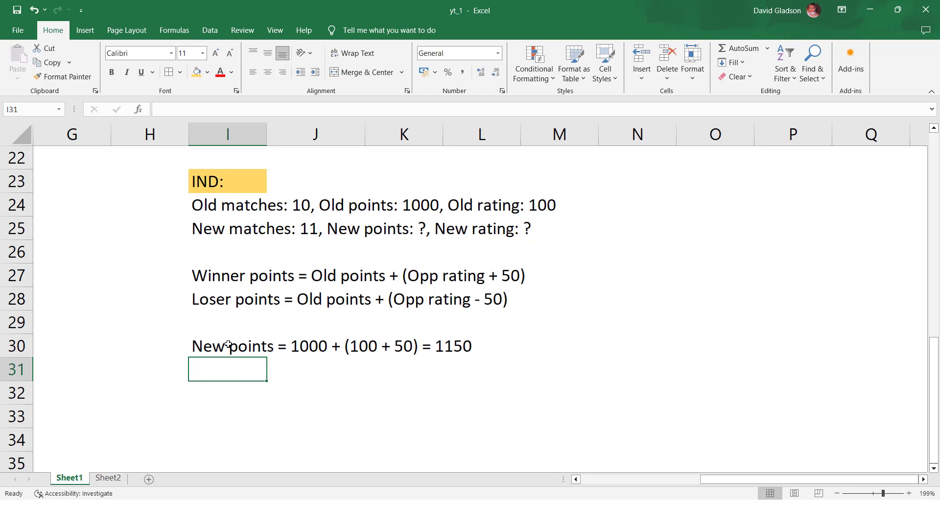
# Step: Calculate the new rating with the formula =1150/11 in cell I31
pyautogui.write('=1150')
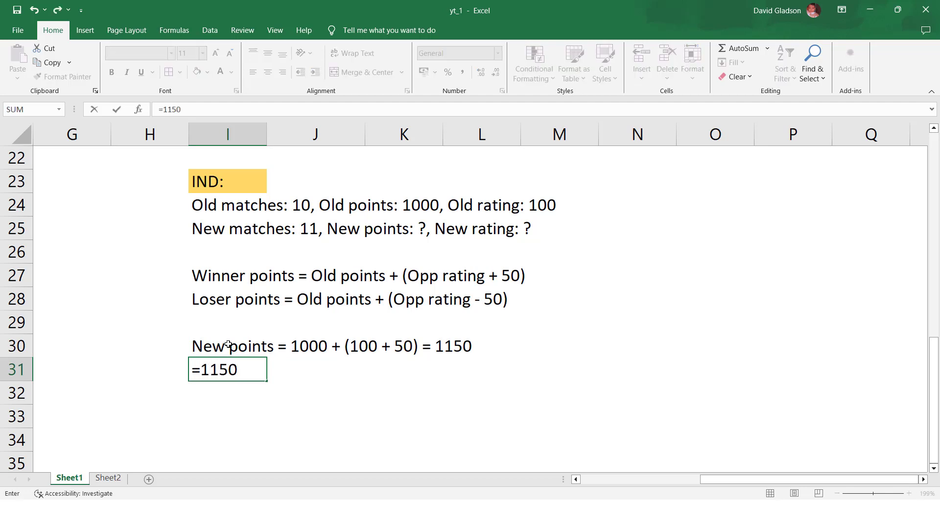
pyautogui.write('/11')
pyautogui.press('Return')
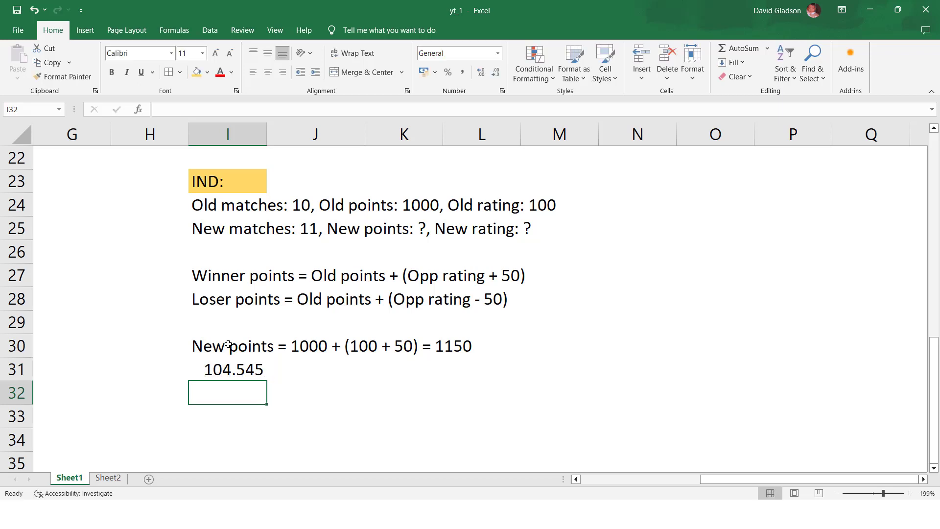
# Step: Replace the contents of cell I31 with the text "New rating = 1150/11 = 104.5"
pyautogui.press('Up')
pyautogui.write('N')
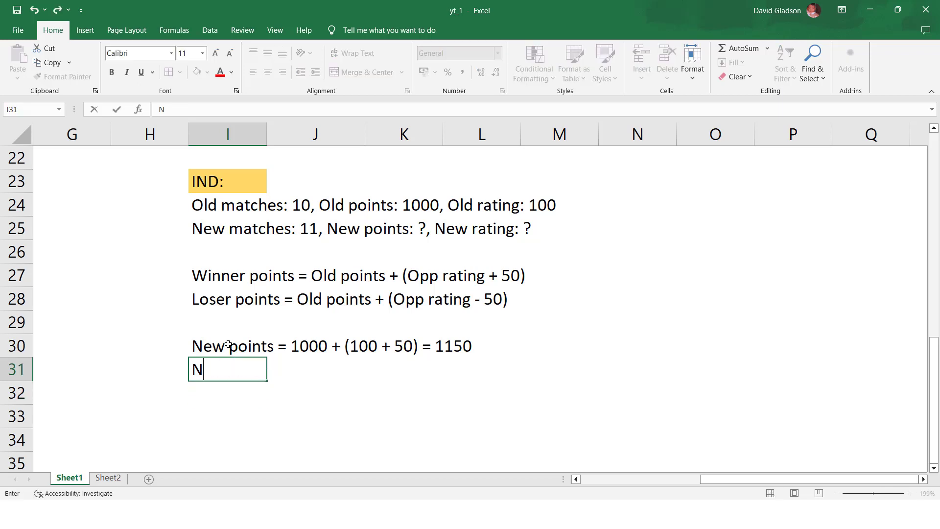
pyautogui.write('ew rating')
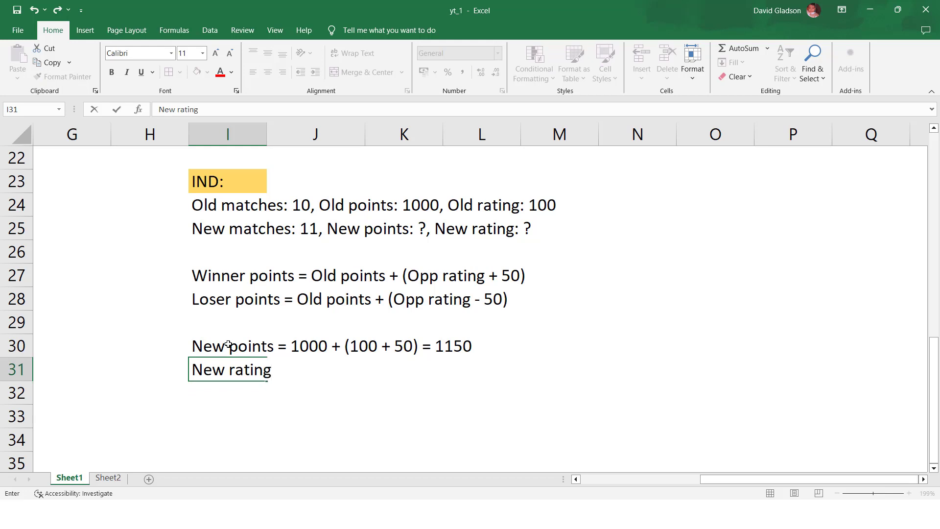
pyautogui.write(' = 1150/11')
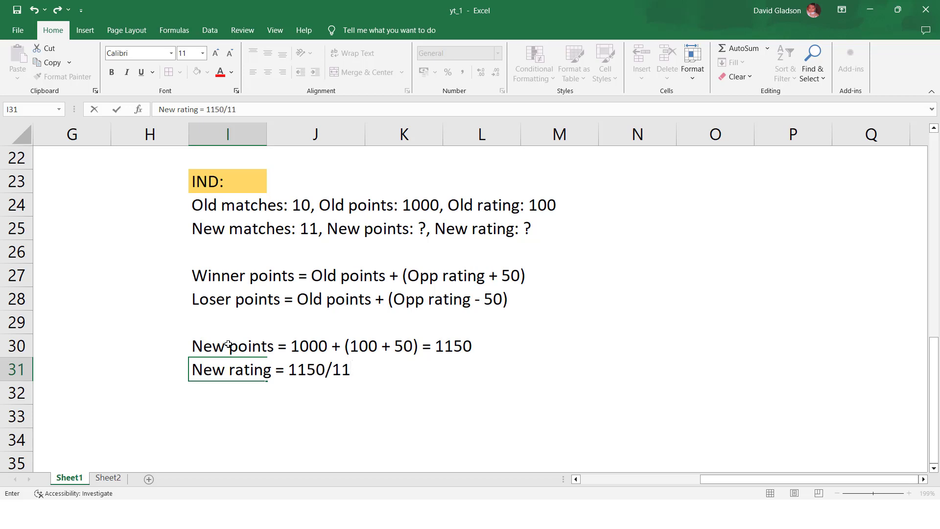
pyautogui.write(' = 104.5')
pyautogui.press('Return')
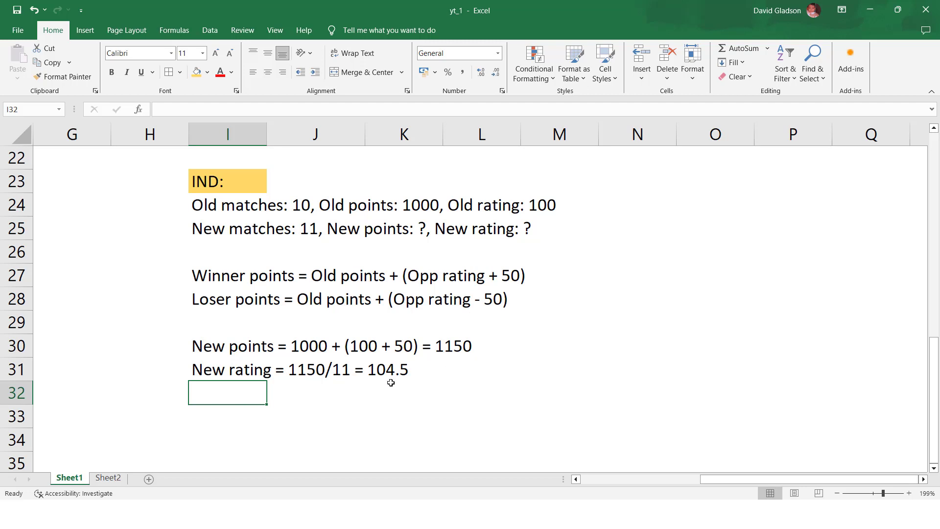
# Step: Enter the label "NZ" in cell I33 and give that cell the same gold fill as the IND label
pyautogui.click(233, 411)
pyautogui.write('NZ')
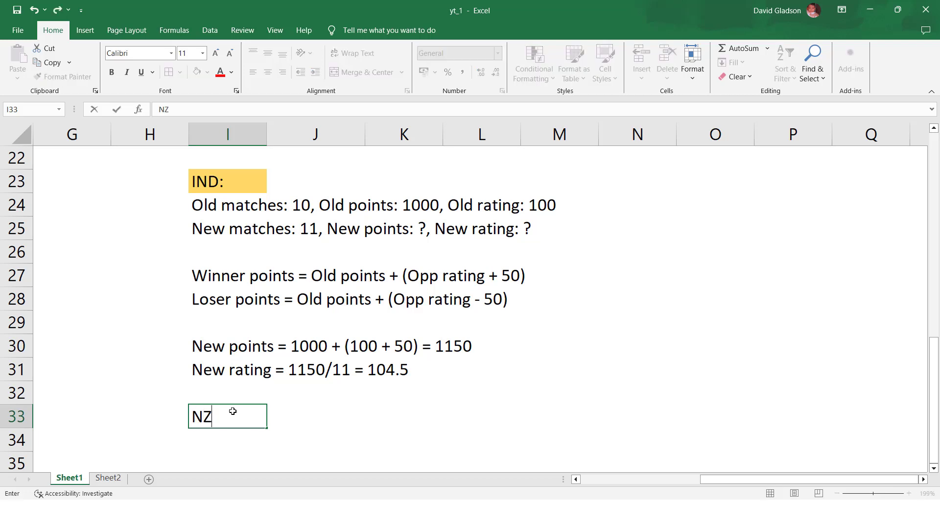
pyautogui.press('Return')
pyautogui.click(217, 425)
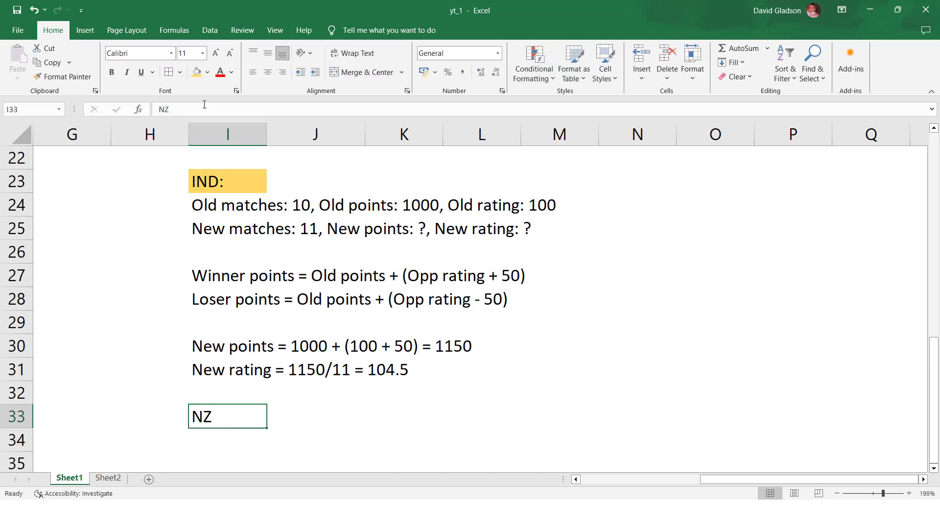
pyautogui.click(196, 72)
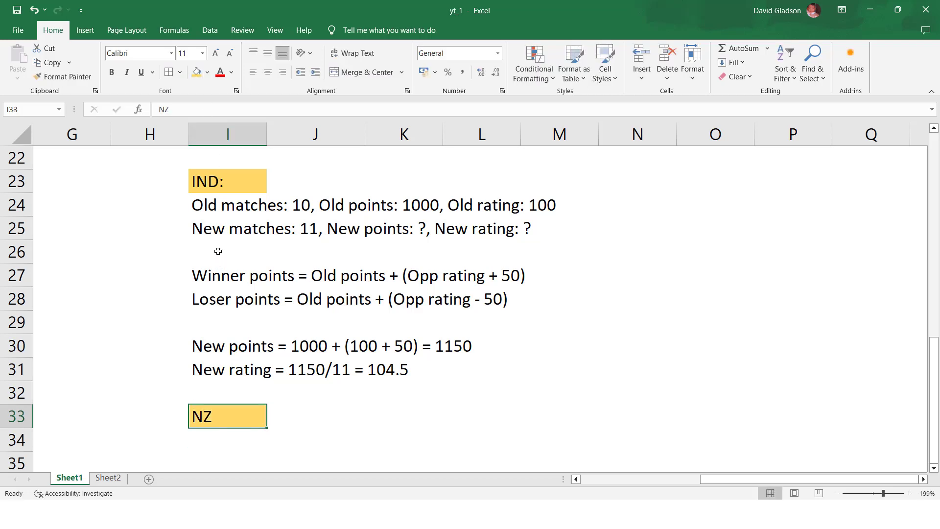
# Step: Enter "New points = 1000 + (100 - 50) = 1050" in cell I34 below the NZ label
pyautogui.click(207, 211)
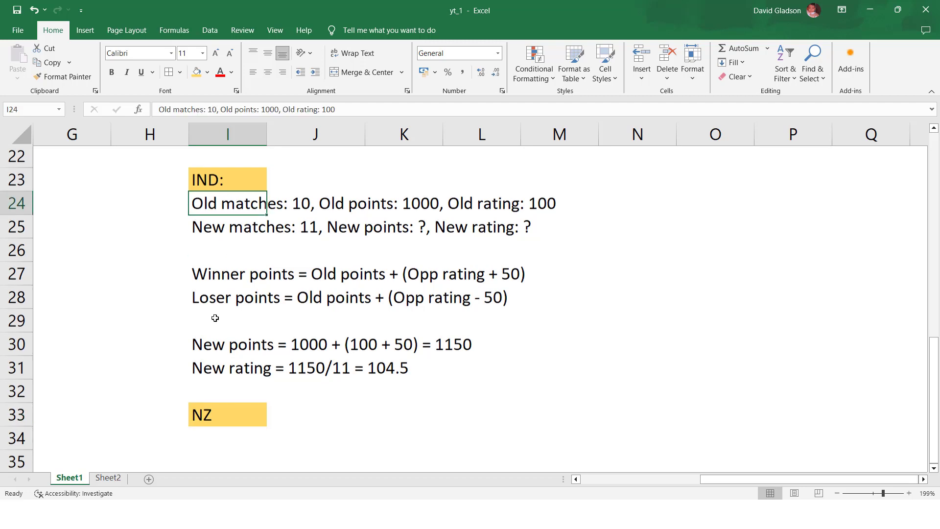
pyautogui.scroll(-1, 215, 323)
pyautogui.click(220, 379)
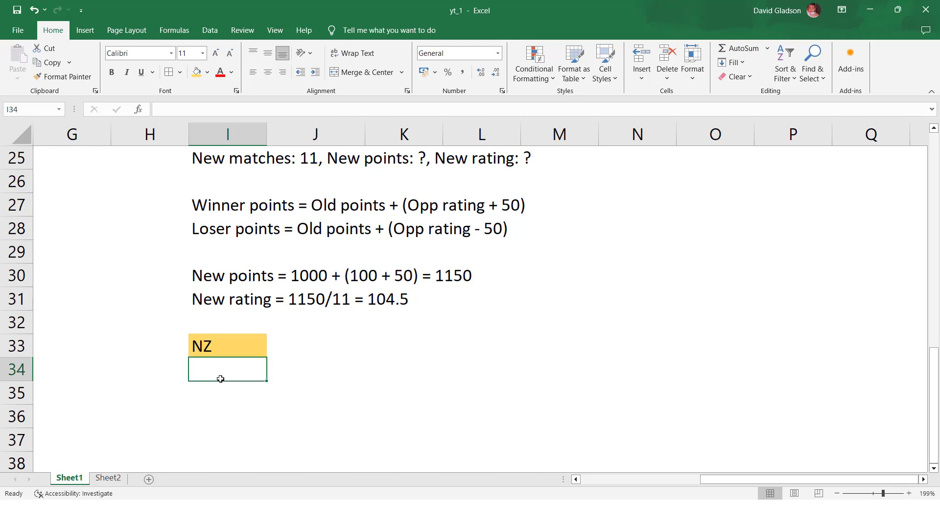
pyautogui.write('New point')
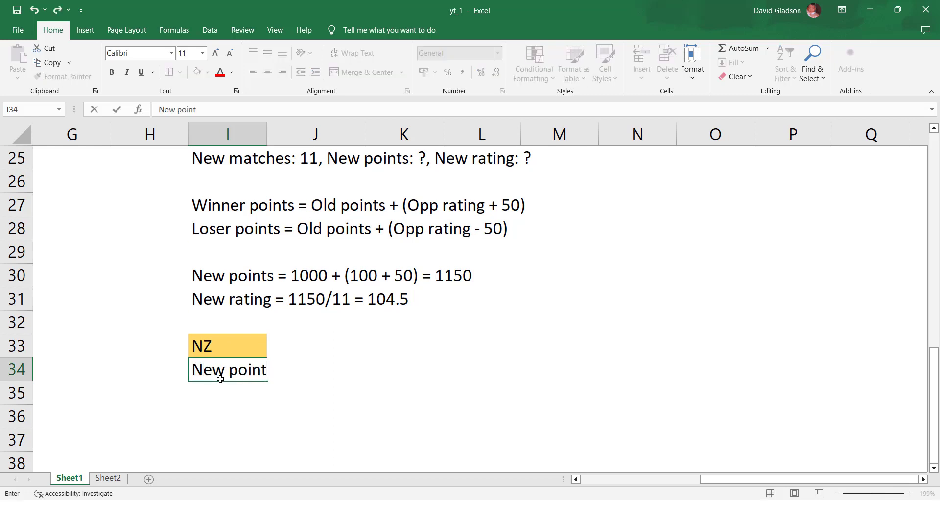
pyautogui.write('s = 1000 + (100')
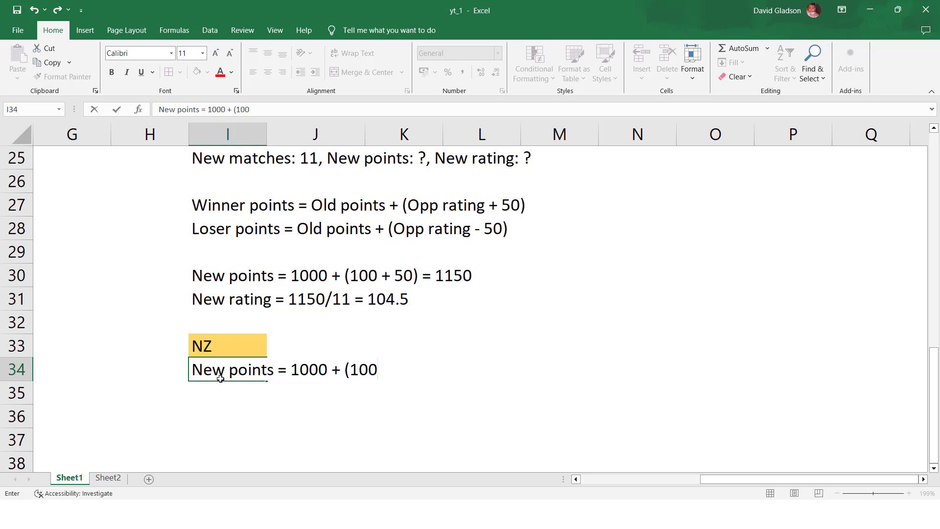
pyautogui.write(' - 50) = 1050')
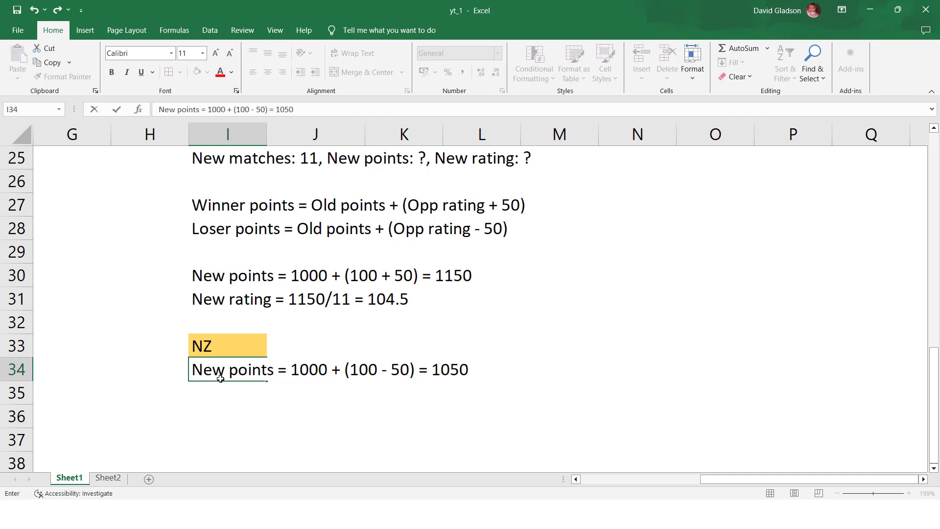
pyautogui.press('Return')
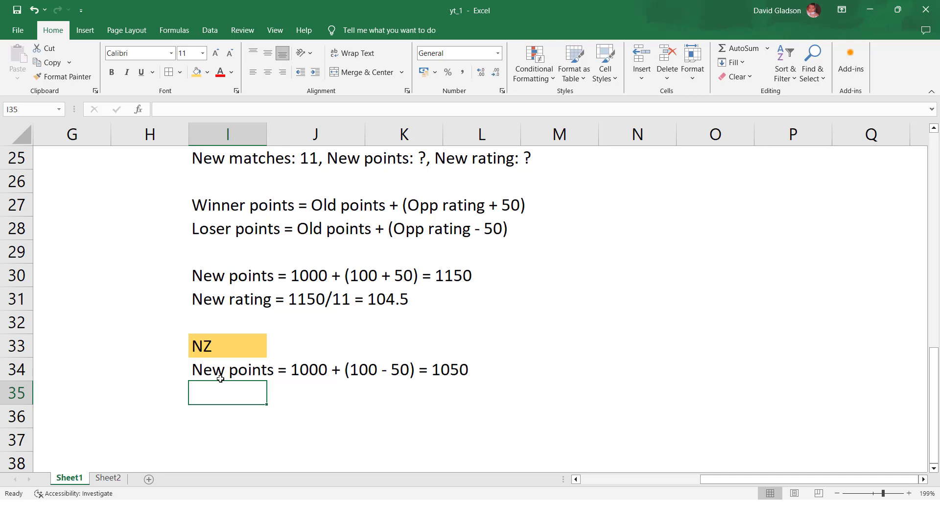
# Step: Enter the text "New rating = 1050/11" in cell I35 below NZ's new points
pyautogui.scroll(-1, 213, 372)
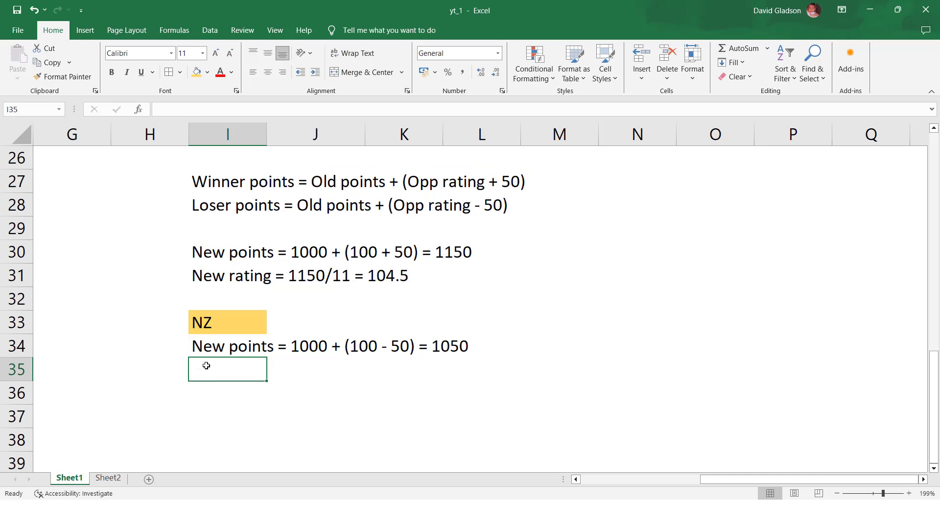
pyautogui.write('New ratin')
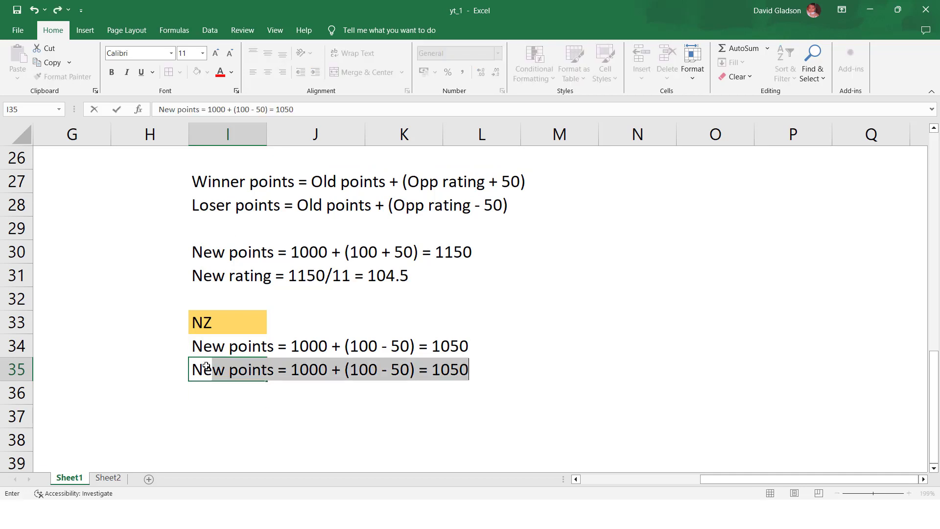
pyautogui.write('g')
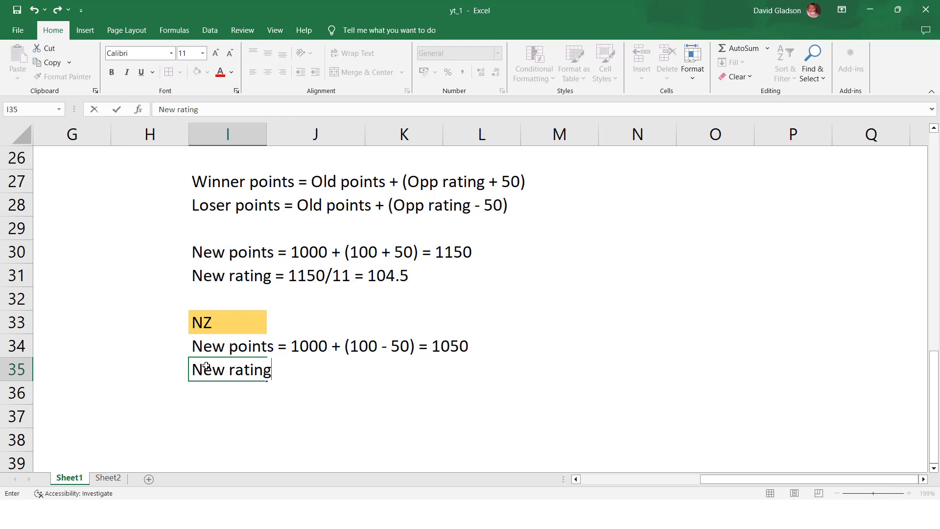
pyautogui.write(' = 1050/11')
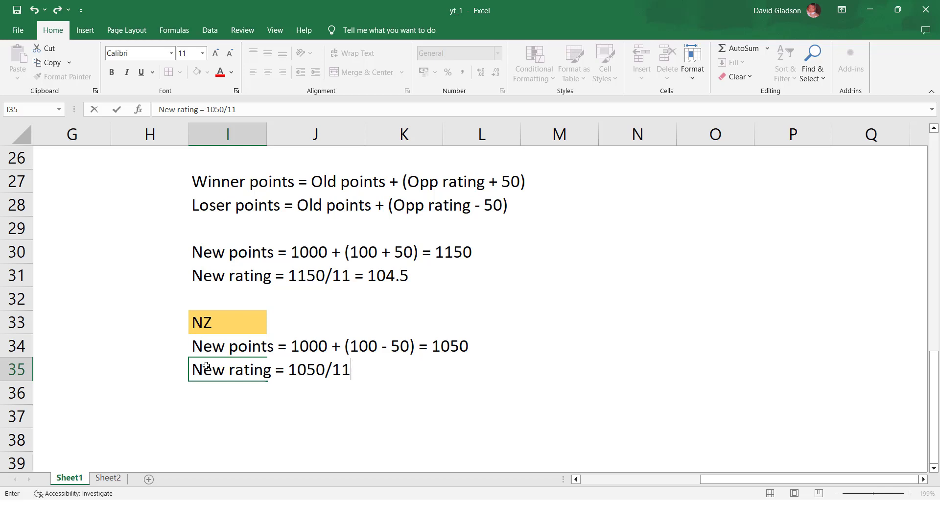
pyautogui.press('Return')
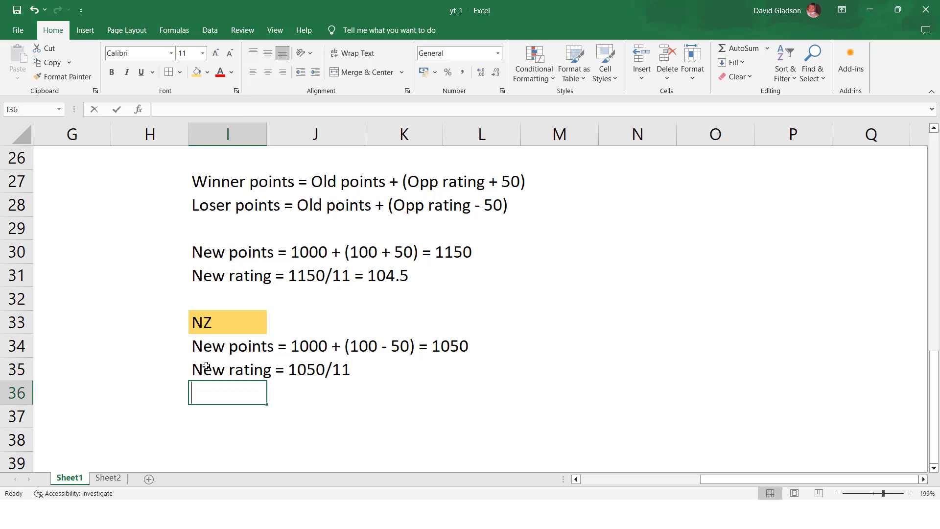
# Step: Calculate NZ's new rating with the temporary formula =1050/11 in cell I36 and clear that cell again
pyautogui.write('=1050/')
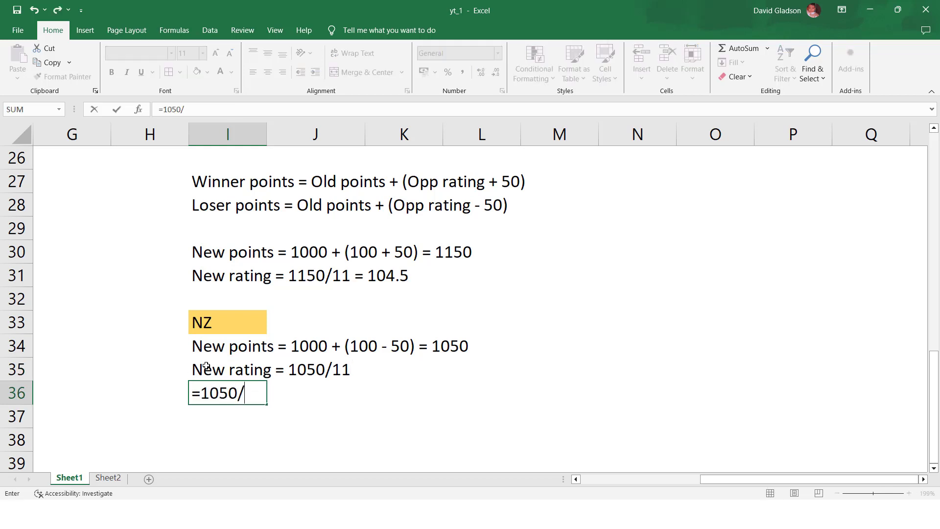
pyautogui.write('11')
pyautogui.press('Return')
pyautogui.press('Up')
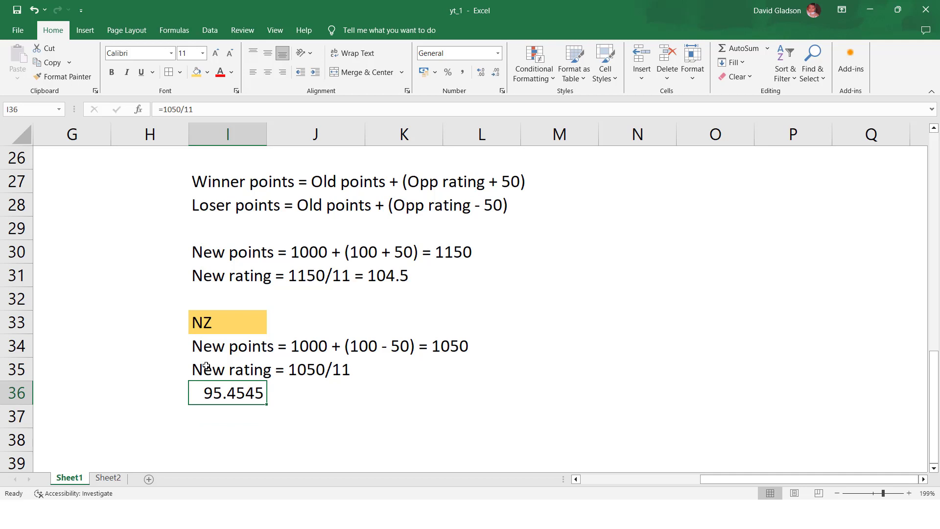
pyautogui.press('Delete')
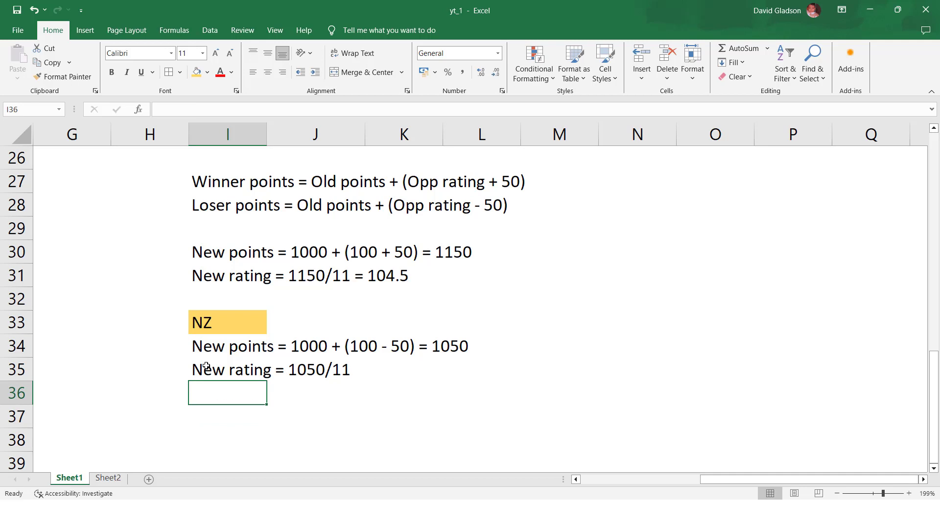
# Step: Extend the text in cell I35 with the result so it reads "New rating = 1050/11 = 95.5"
pyautogui.click(206, 365)
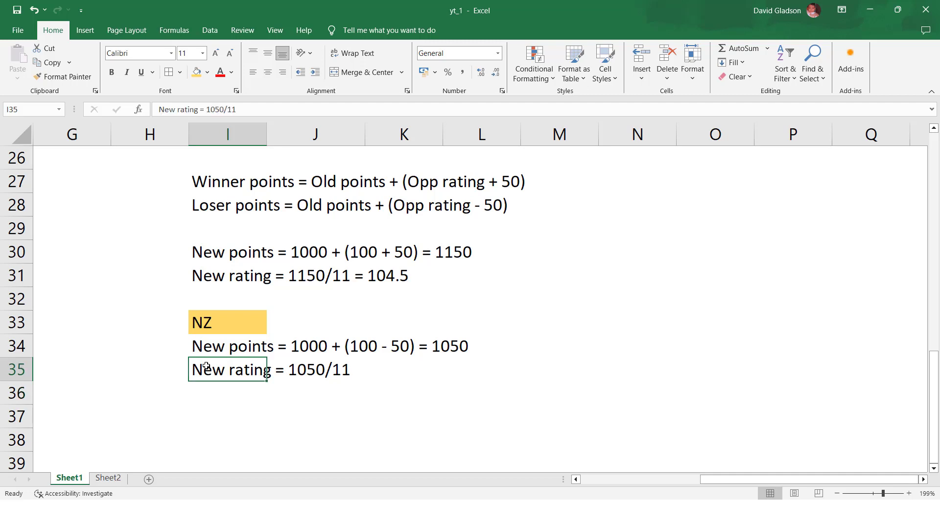
pyautogui.click(268, 114)
pyautogui.write('= ')
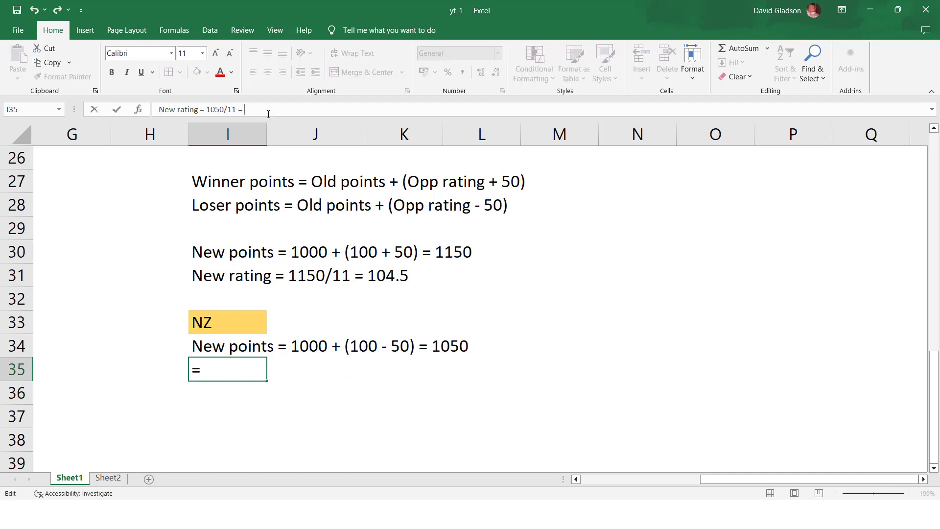
pyautogui.write('95.5')
pyautogui.press('Return')
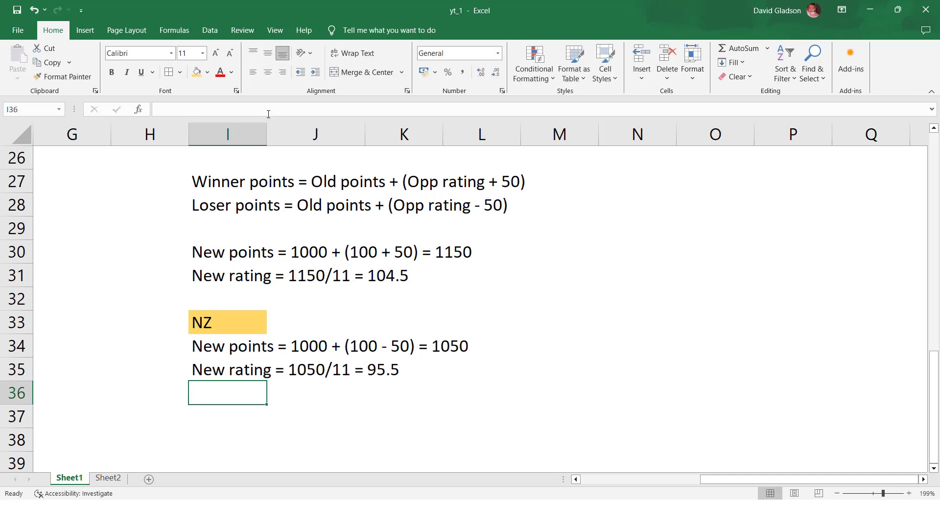
pyautogui.click(322, 418)
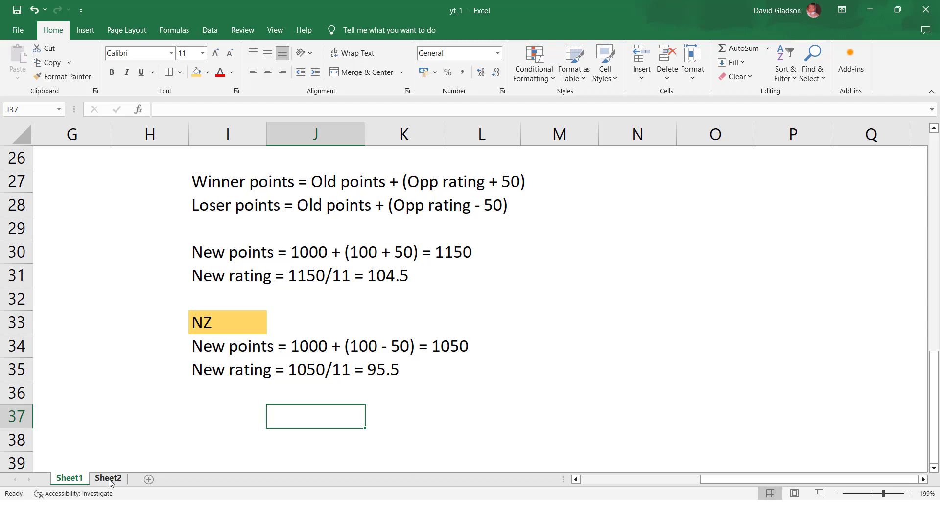
# Step: Review the worked example on Sheet1, from the initial ratings table down to NZ's new rating
pyautogui.scroll(4, 254, 356)
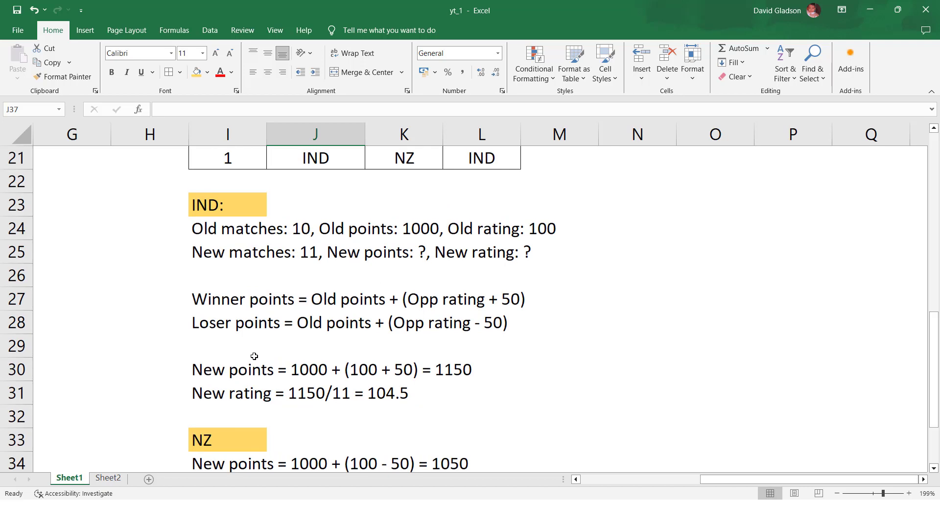
pyautogui.scroll(1, 254, 356)
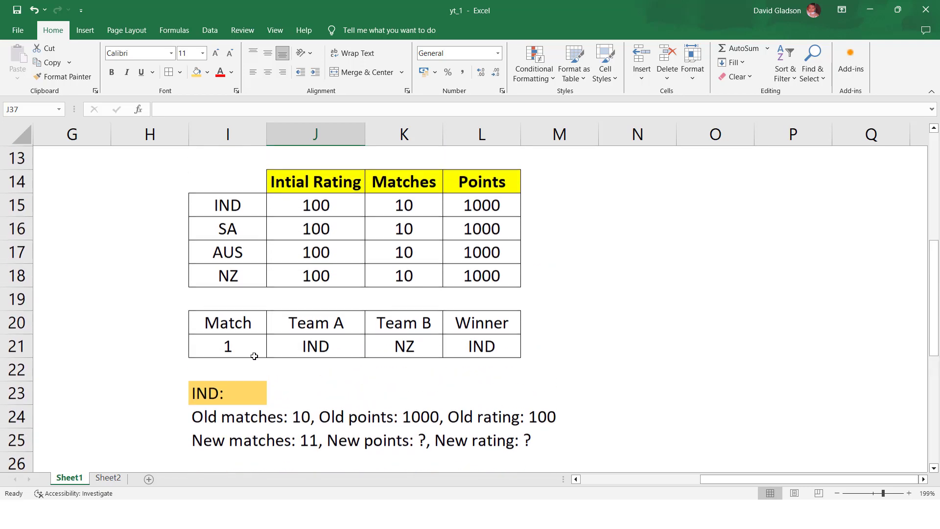
pyautogui.scroll(-2, 254, 356)
pyautogui.scroll(-2, 254, 356)
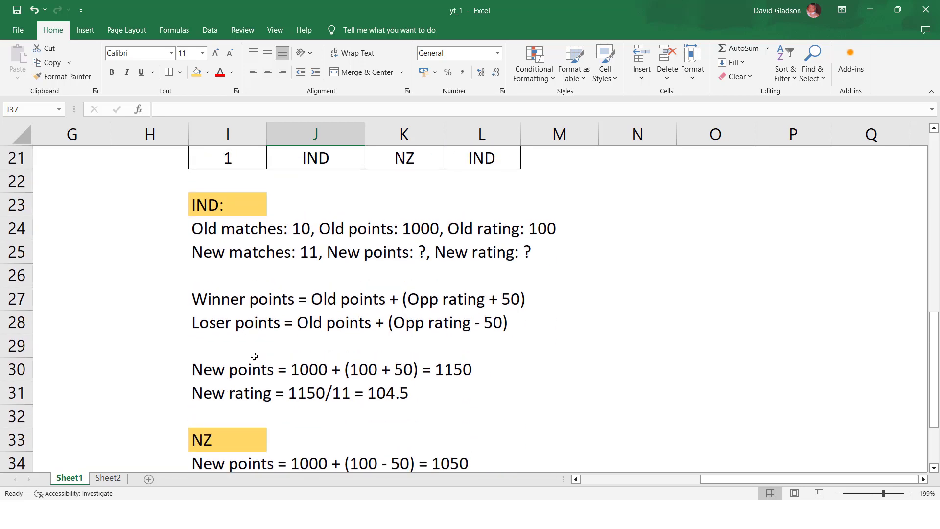
pyautogui.scroll(-1, 254, 356)
pyautogui.scroll(-1, 254, 356)
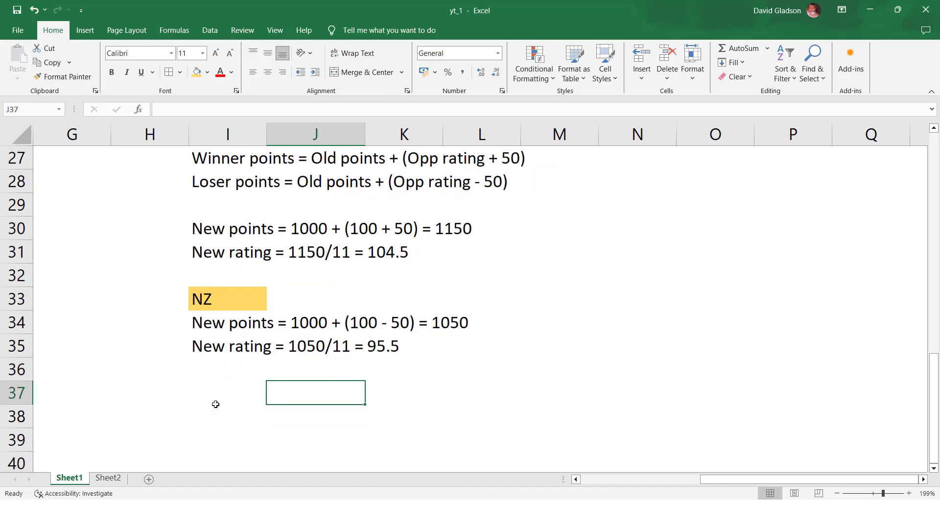
# Step: Open Sheet2 and examine the first five matches with their winners and both teams' old ratings
pyautogui.click(110, 477)
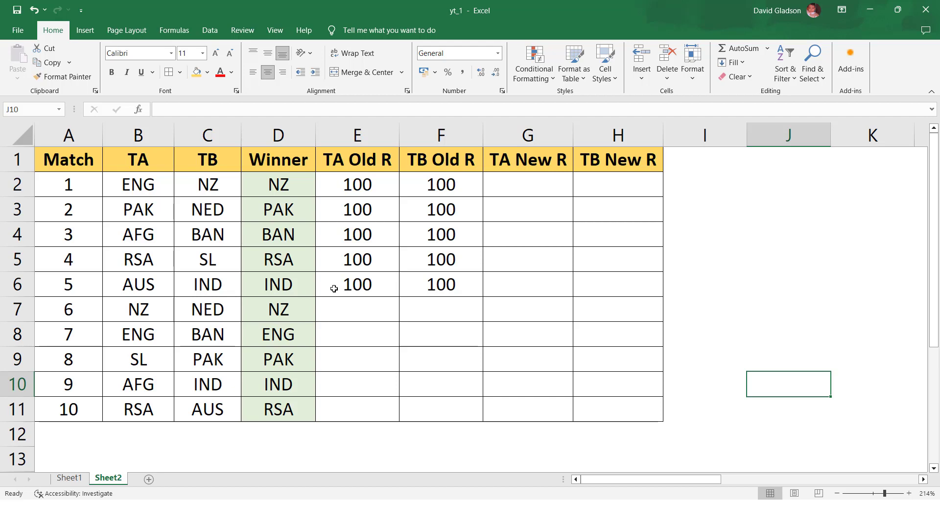
pyautogui.moveTo(83, 182); pyautogui.dragTo(278, 279)
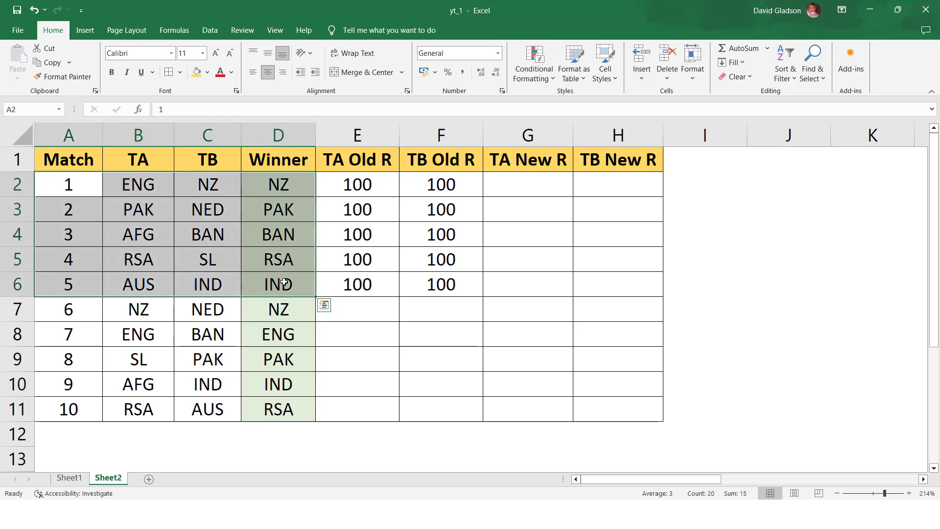
pyautogui.click(356, 185)
pyautogui.moveTo(356, 184); pyautogui.dragTo(360, 277)
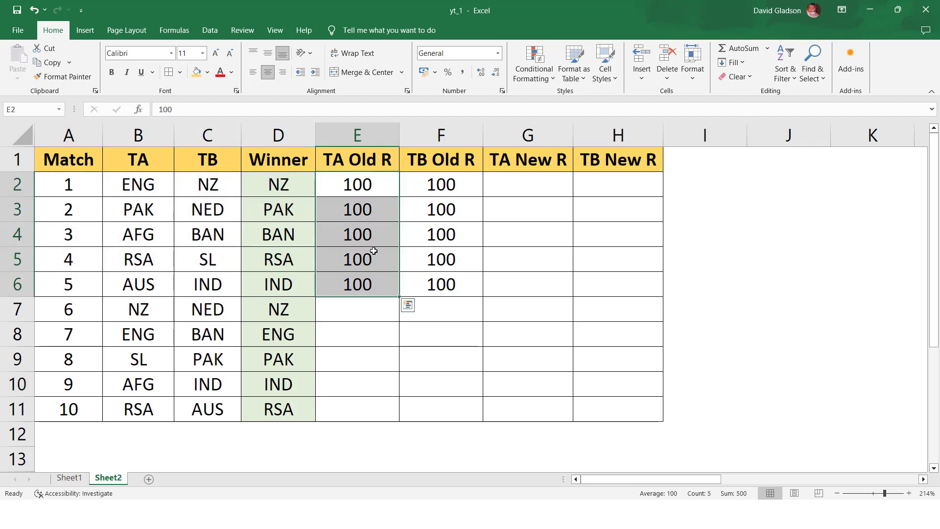
pyautogui.moveTo(377, 186); pyautogui.dragTo(418, 284)
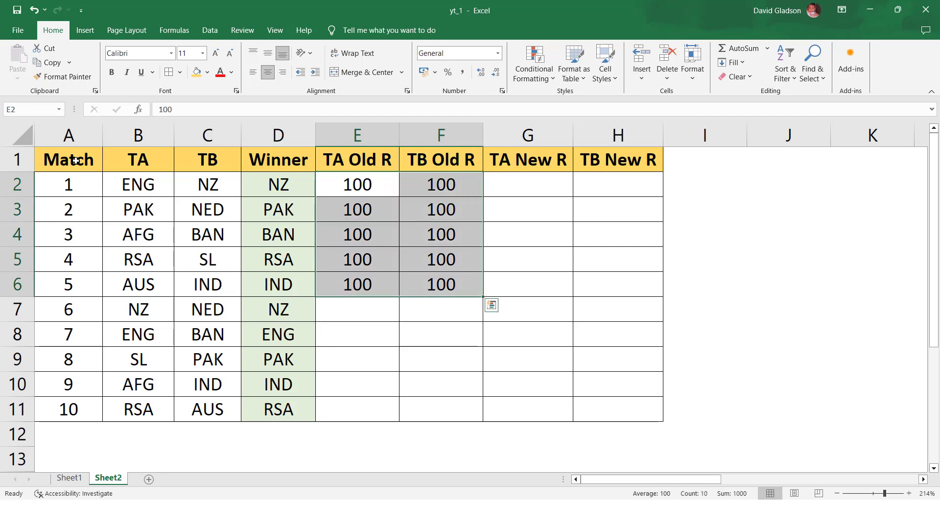
pyautogui.click(94, 193)
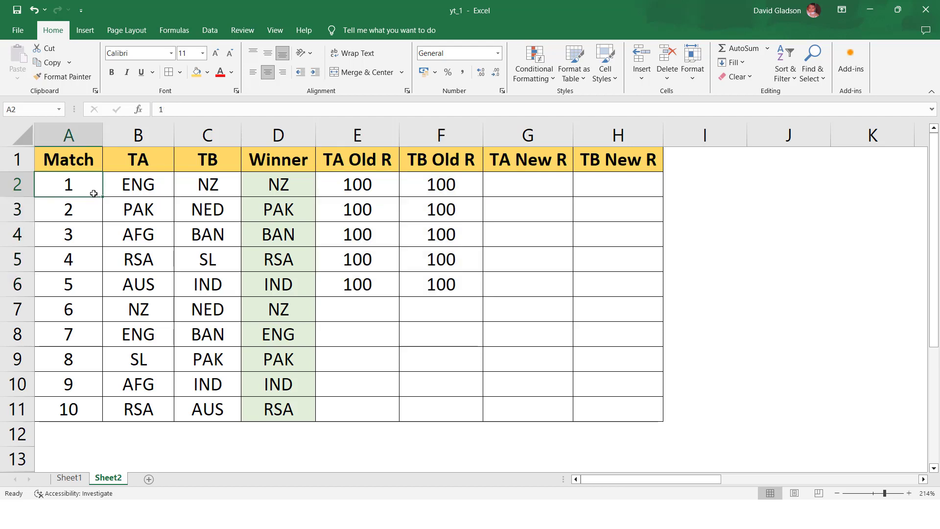
# Step: Go through the match table's column headings one by one, from Match to TB New R
pyautogui.click(76, 161)
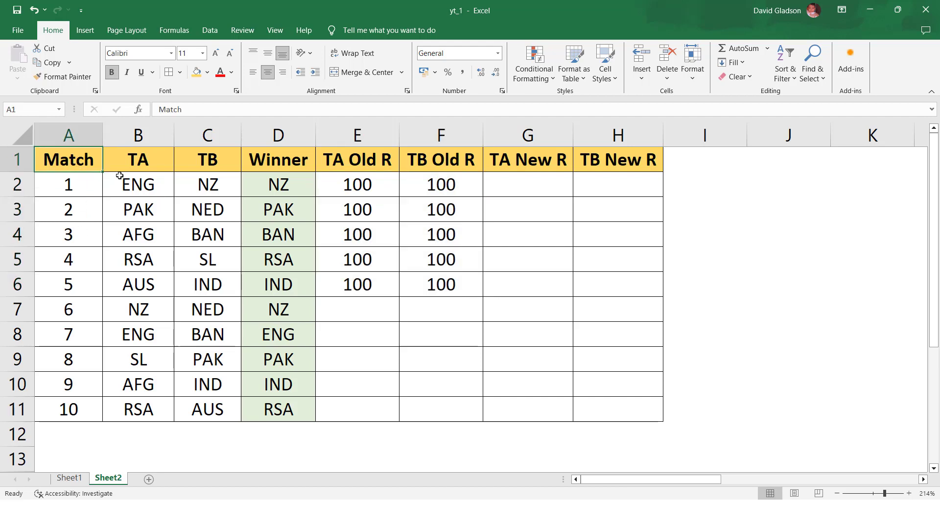
pyautogui.click(123, 165)
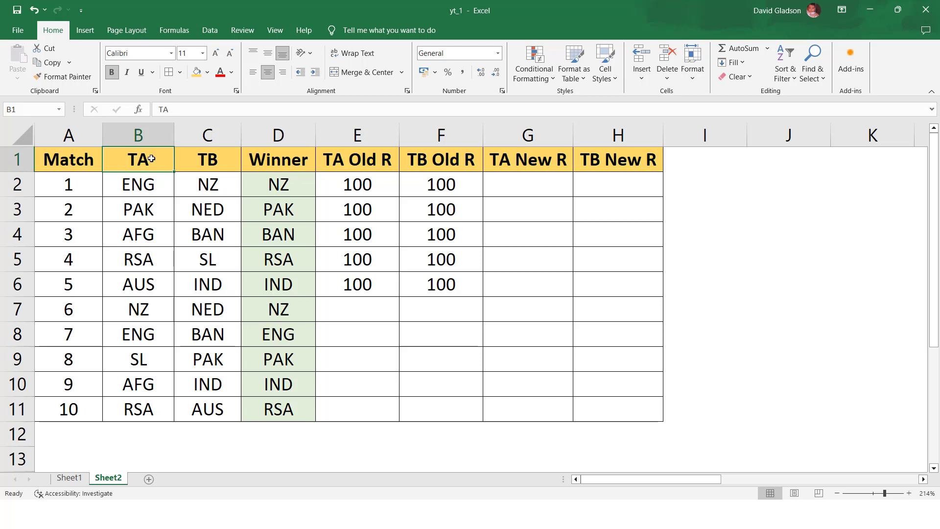
pyautogui.click(199, 152)
pyautogui.click(265, 158)
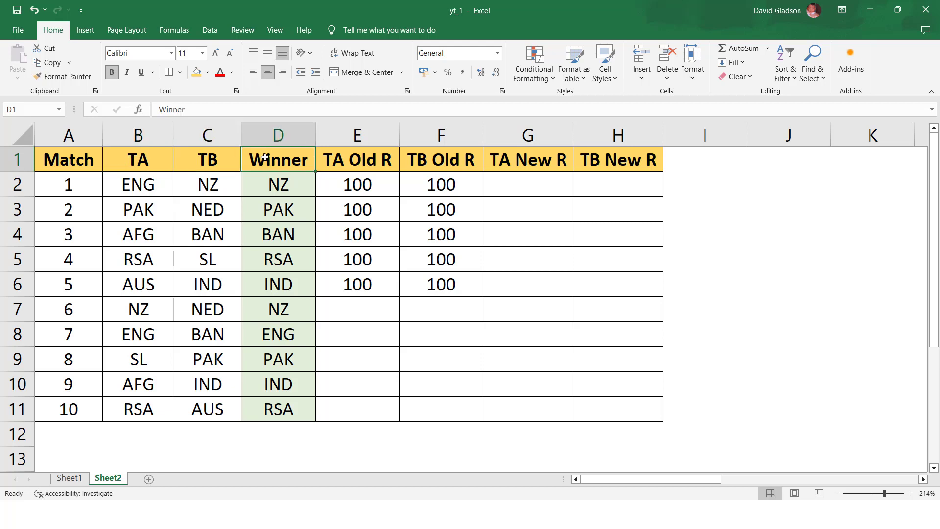
pyautogui.click(334, 165)
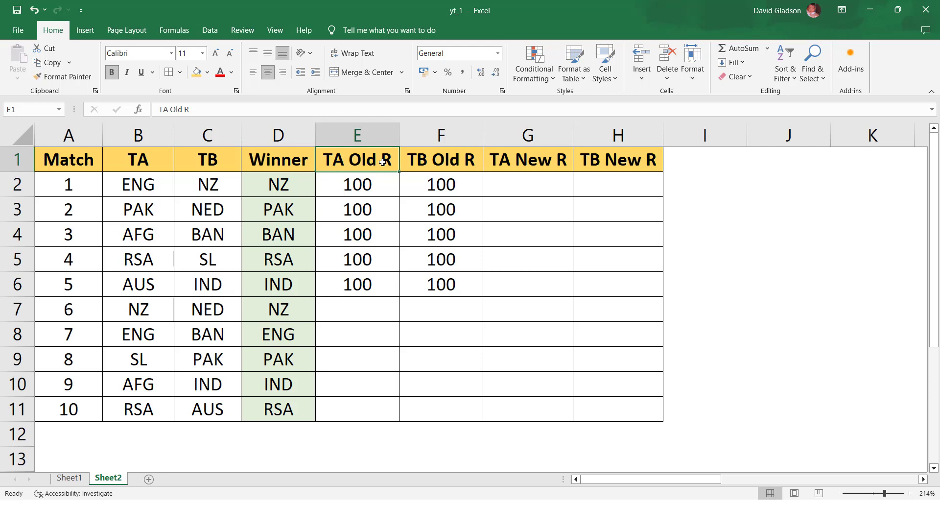
pyautogui.click(426, 159)
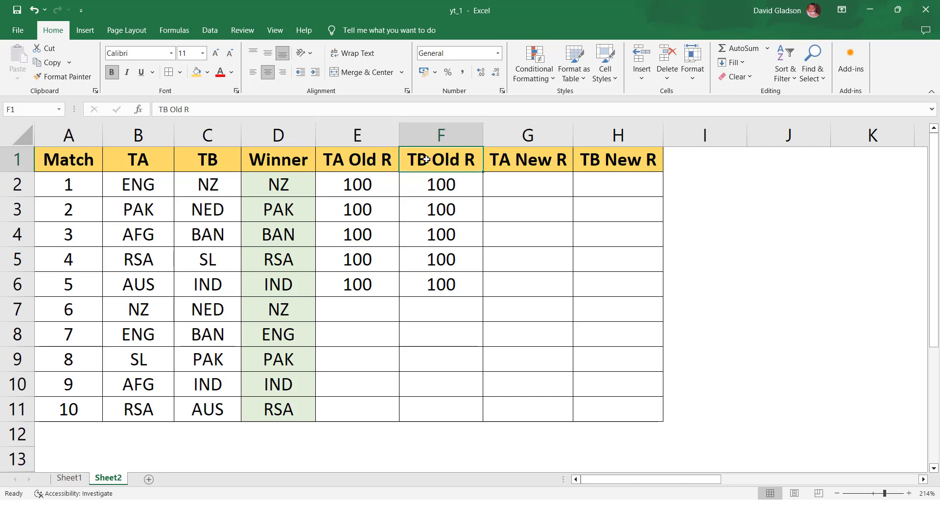
pyautogui.click(492, 159)
pyautogui.click(617, 166)
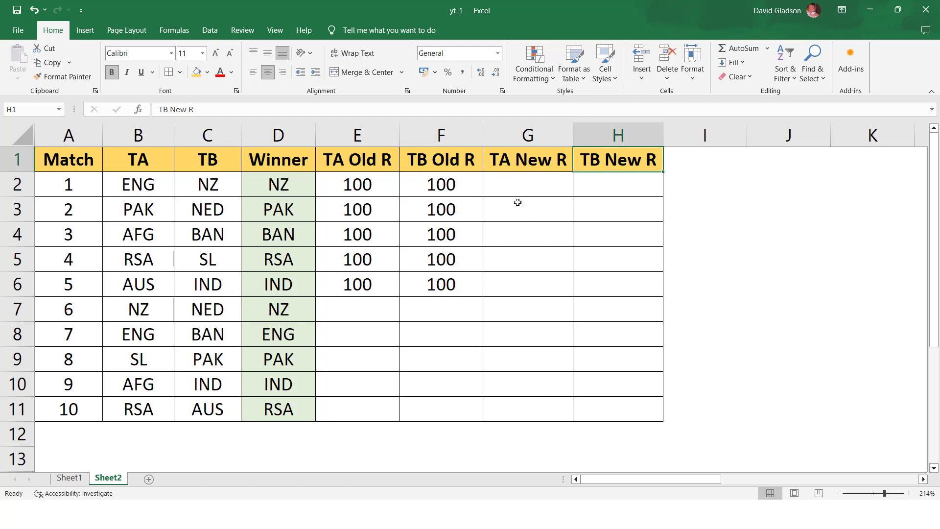
# Step: Calculate ENG's new rating for match 1 in G2 with the formula =(1000 + (100 - 50))/11
pyautogui.click(509, 185)
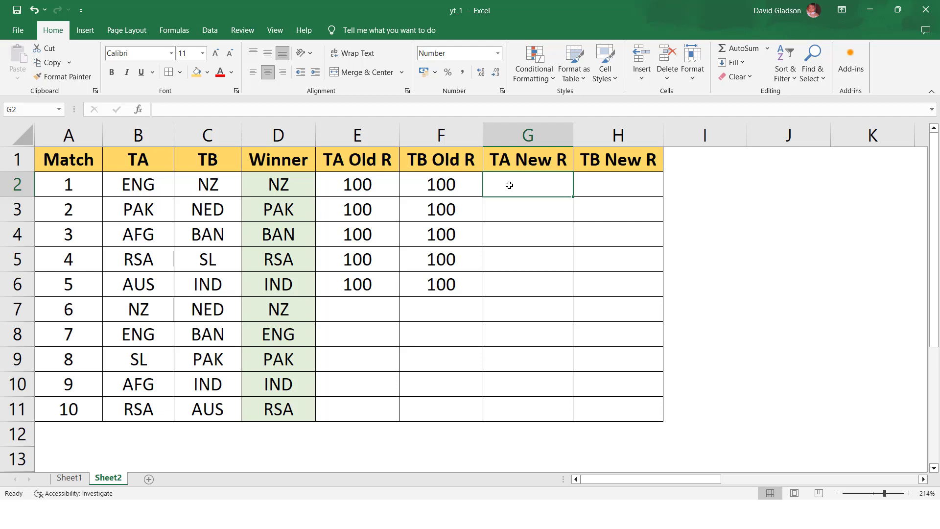
pyautogui.write('=')
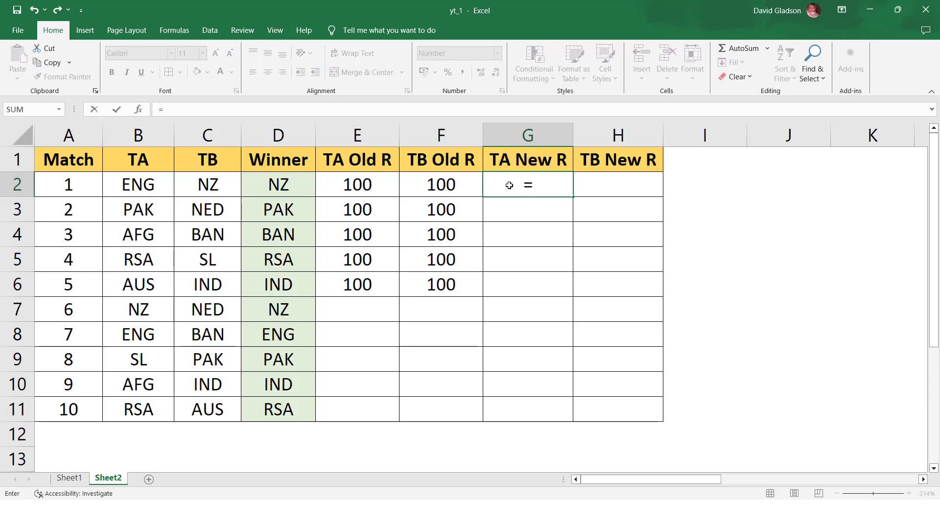
pyautogui.write('1000 ')
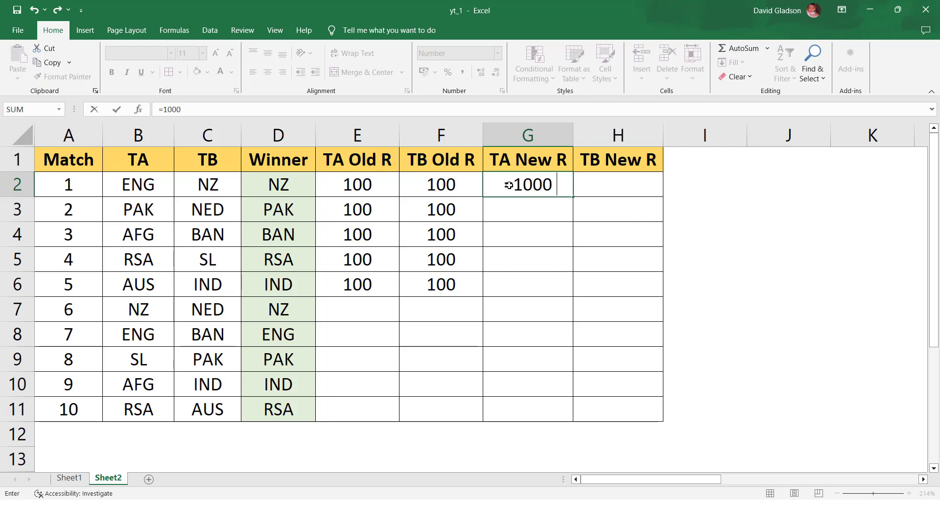
pyautogui.write('+ (')
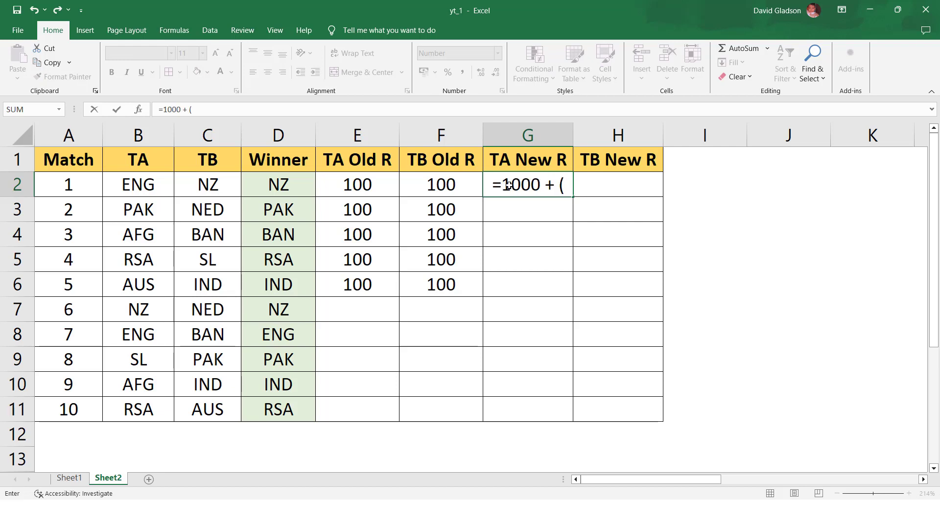
pyautogui.write('100')
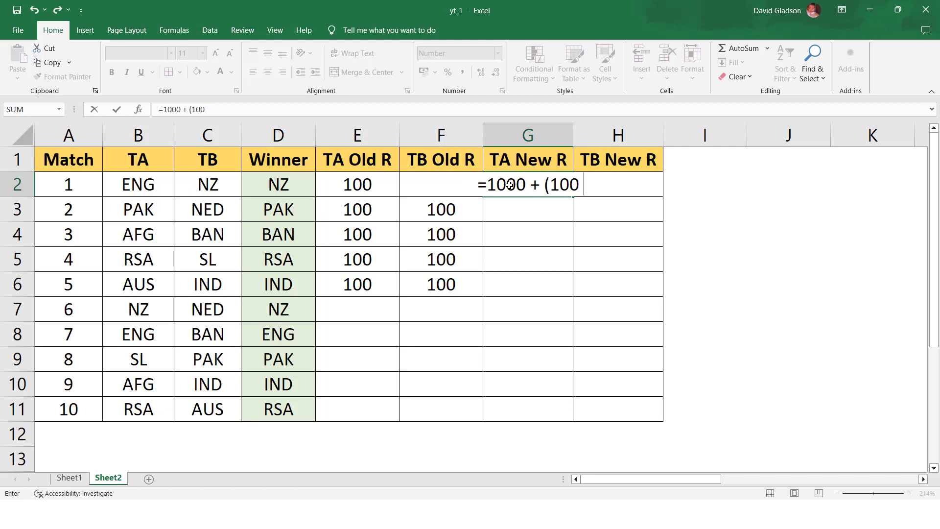
pyautogui.write('-')
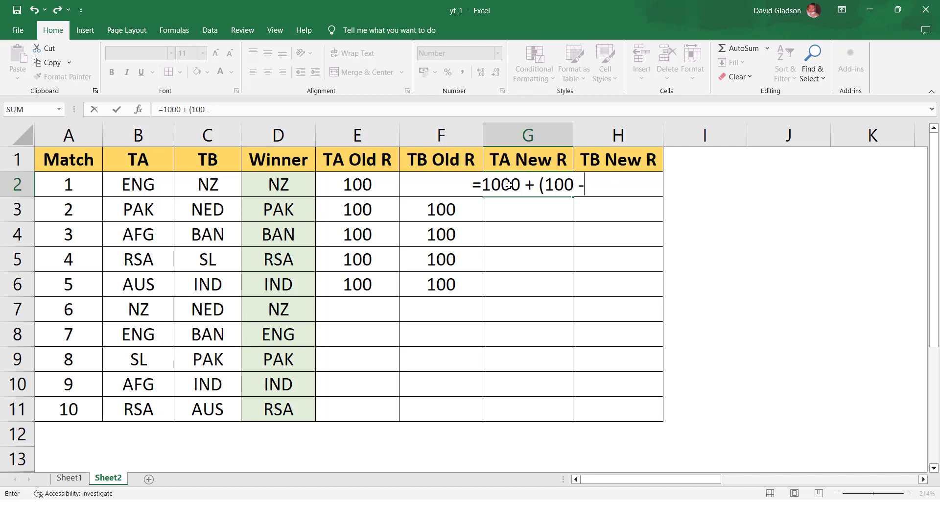
pyautogui.write(' 50)')
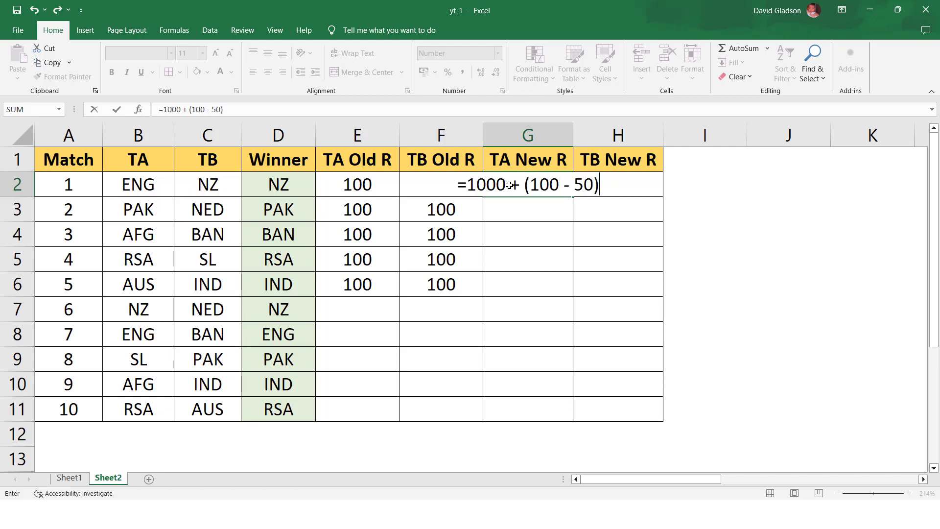
pyautogui.click(372, 109)
pyautogui.write(')')
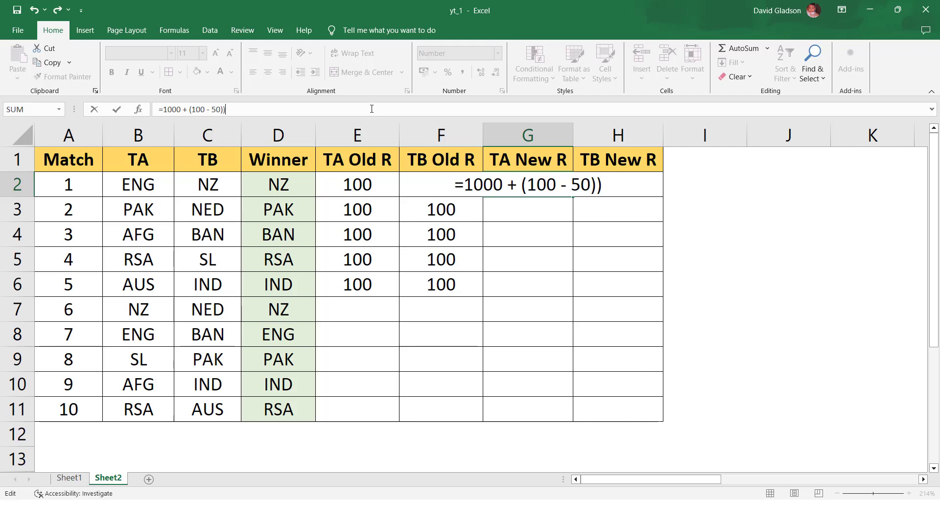
pyautogui.click(164, 109)
pyautogui.write('(')
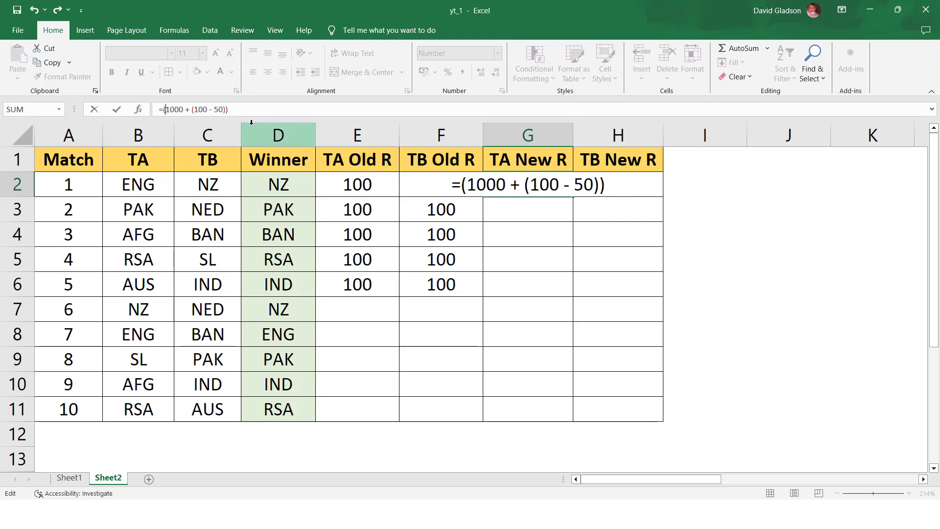
pyautogui.write('/11')
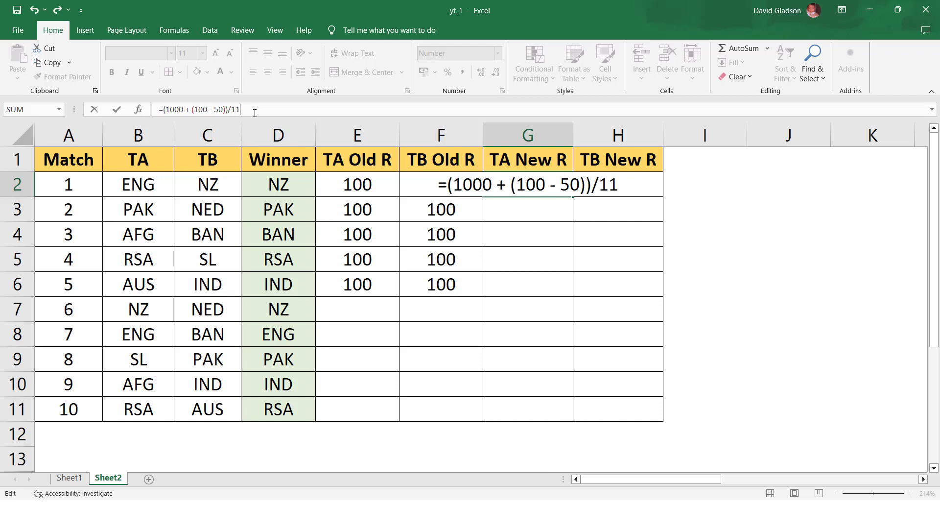
pyautogui.press('Return')
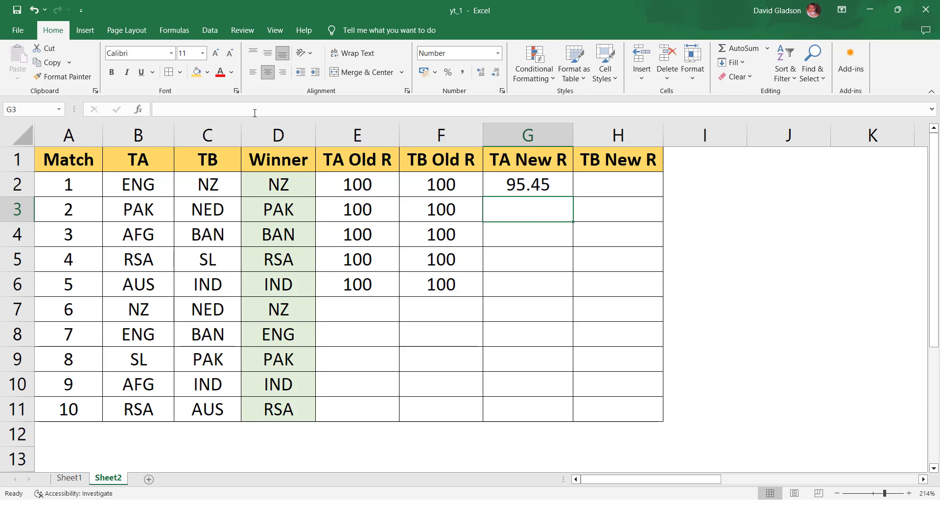
# Step: Calculate NZ's new rating for match 1 in H2 with the formula =(1000 + (100 + 50))/11
pyautogui.press('Up')
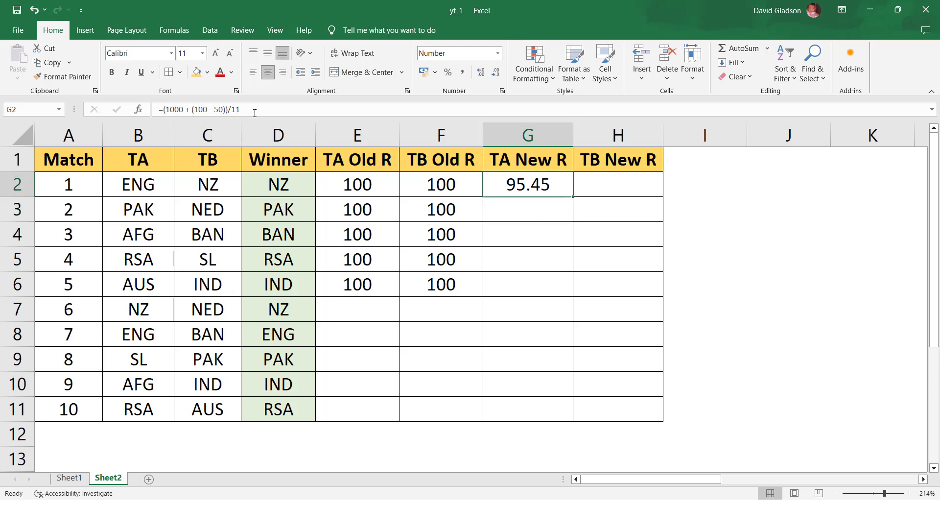
pyautogui.press('Right')
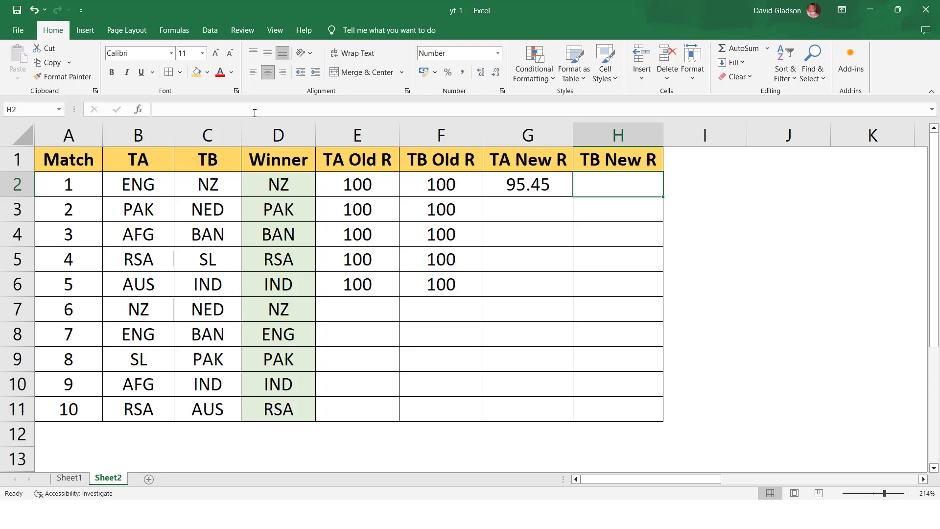
pyautogui.write('=(')
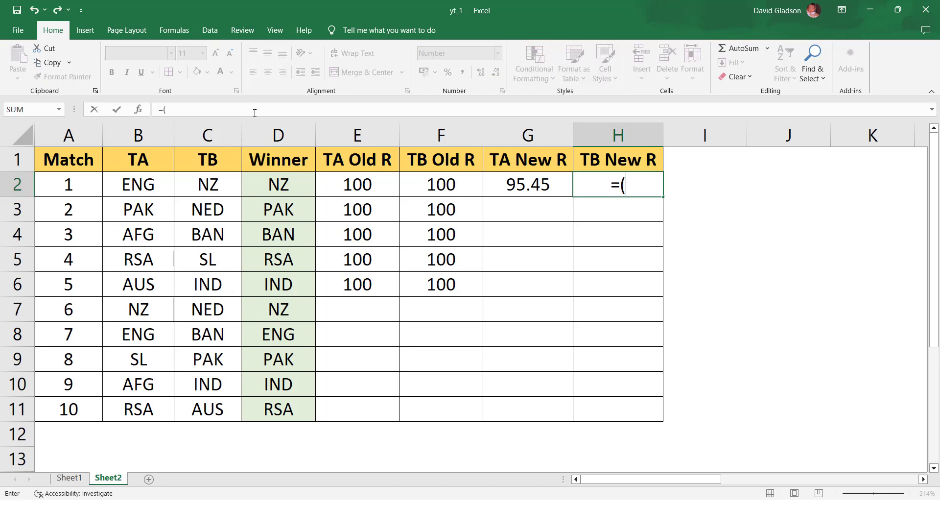
pyautogui.write('1000 + (')
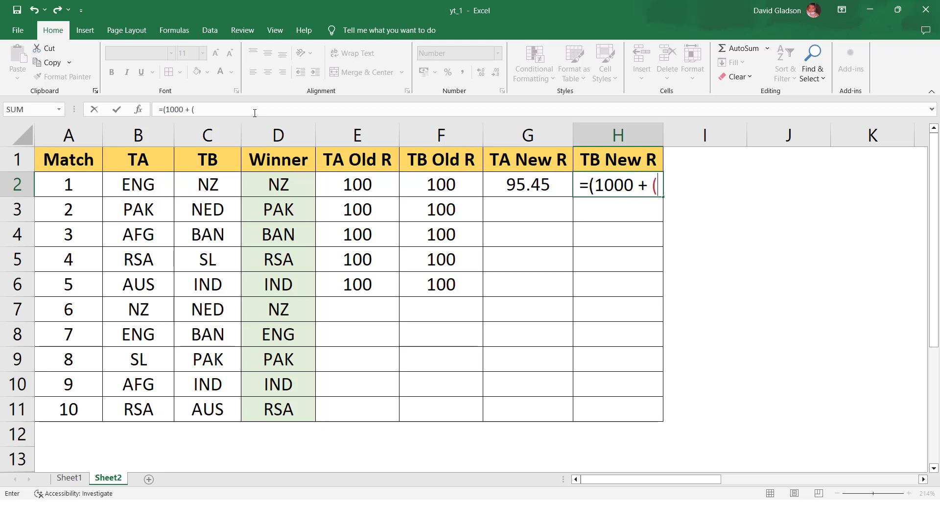
pyautogui.write('100 ')
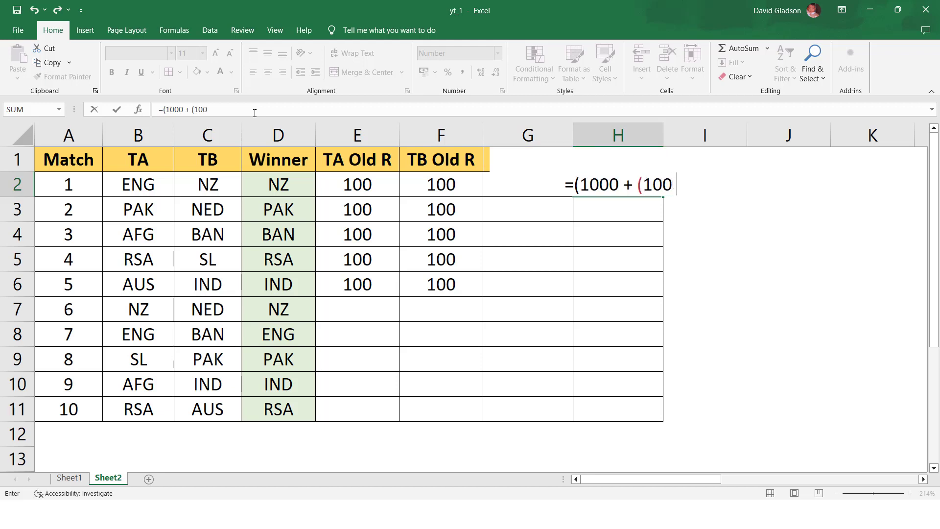
pyautogui.write('+ 50)')
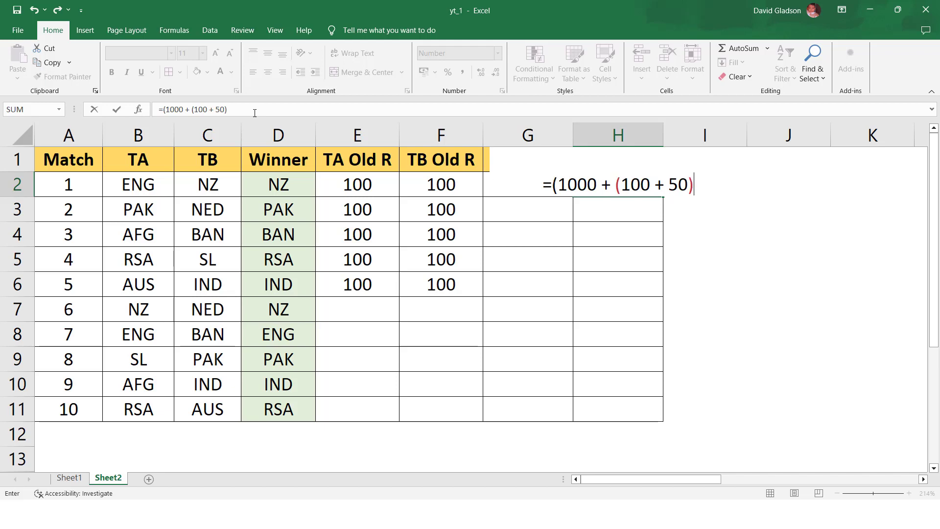
pyautogui.write(')/11')
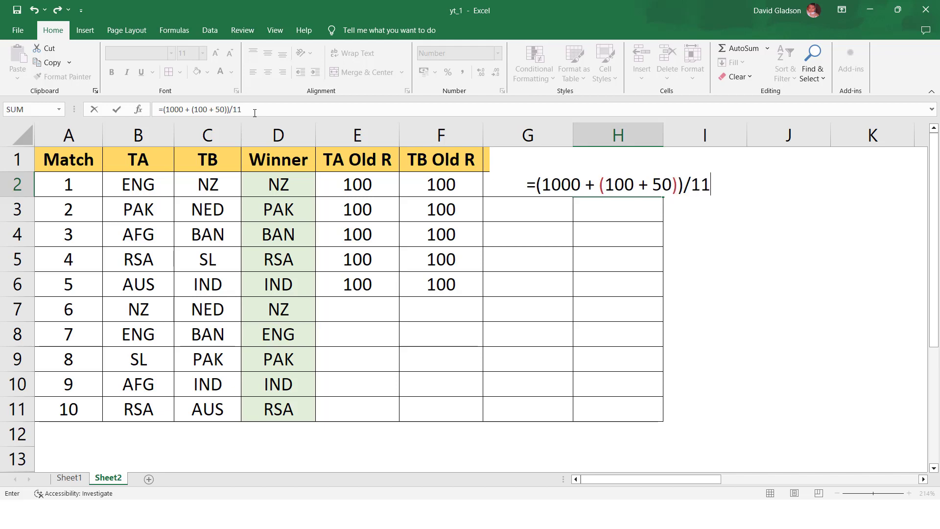
pyautogui.press('Return')
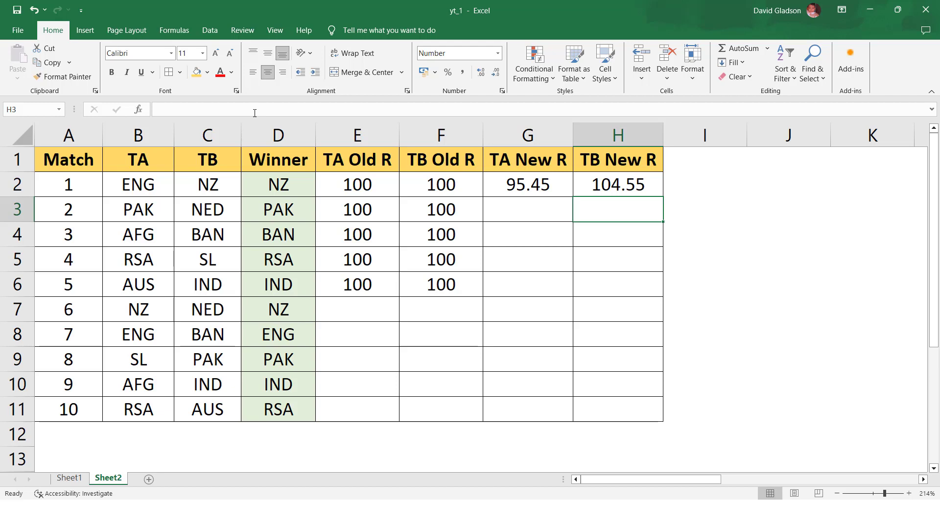
# Step: Copy the match 1 new ratings into matches 2 to 5, giving each winner 104.55 and each loser 95.45
pyautogui.press('Left')
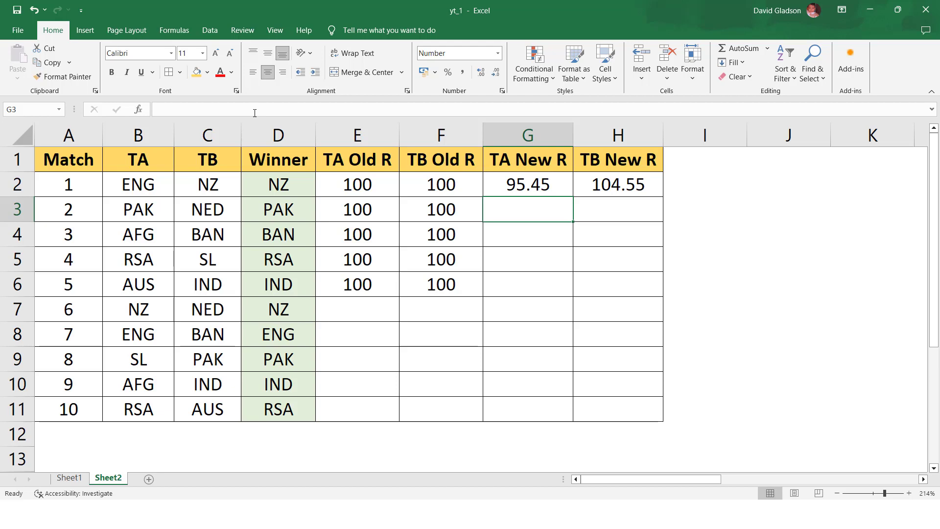
pyautogui.press('Up')
pyautogui.press('Right')
pyautogui.press('Left')
pyautogui.press('Down')
pyautogui.press('Up')
pyautogui.press('Right')
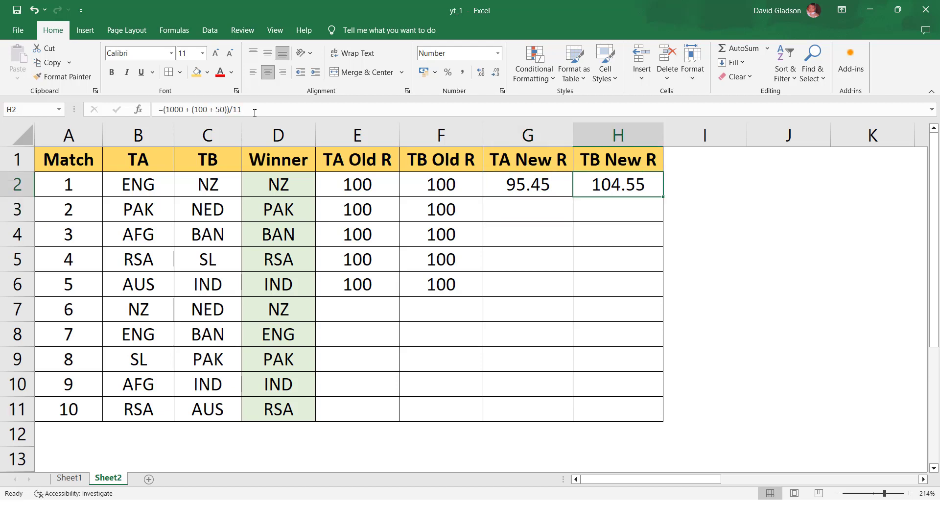
pyautogui.hotkey('ctrl', 'c')
pyautogui.press('Down')
pyautogui.press('Left')
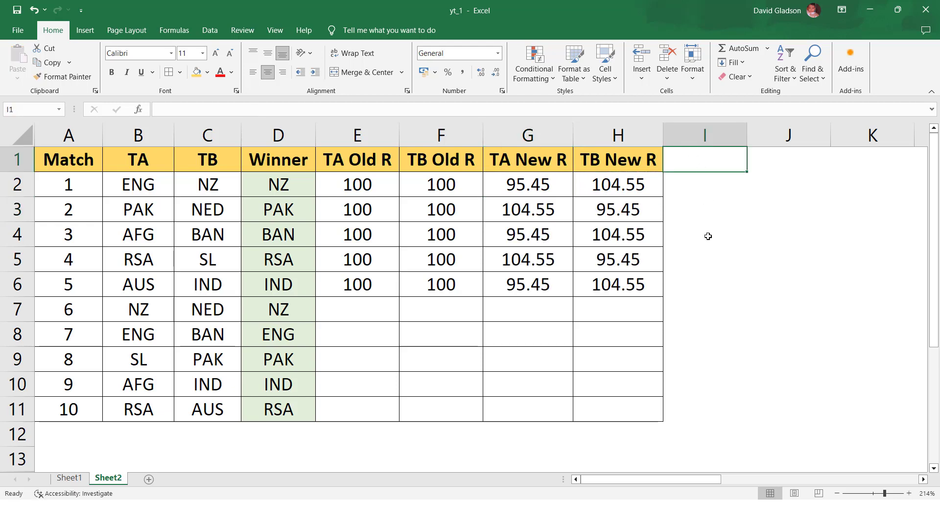
# Step: Add the column headings "TA New P" in I1 and "TB New P" in J1
pyautogui.write('TA')
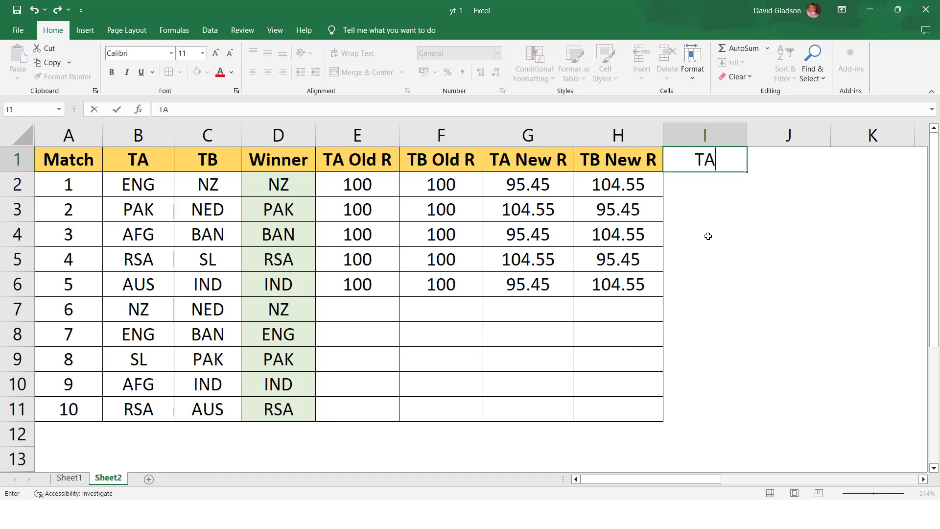
pyautogui.write(' New P')
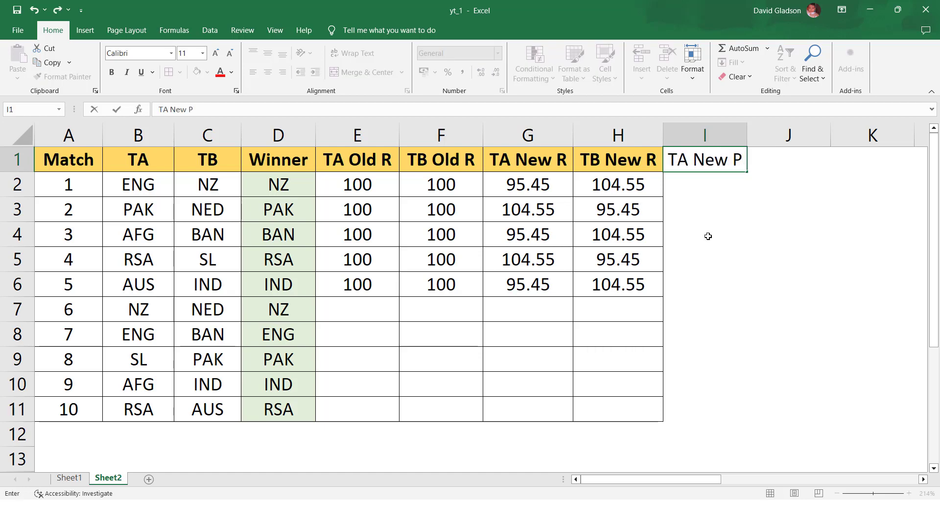
pyautogui.press('Tab')
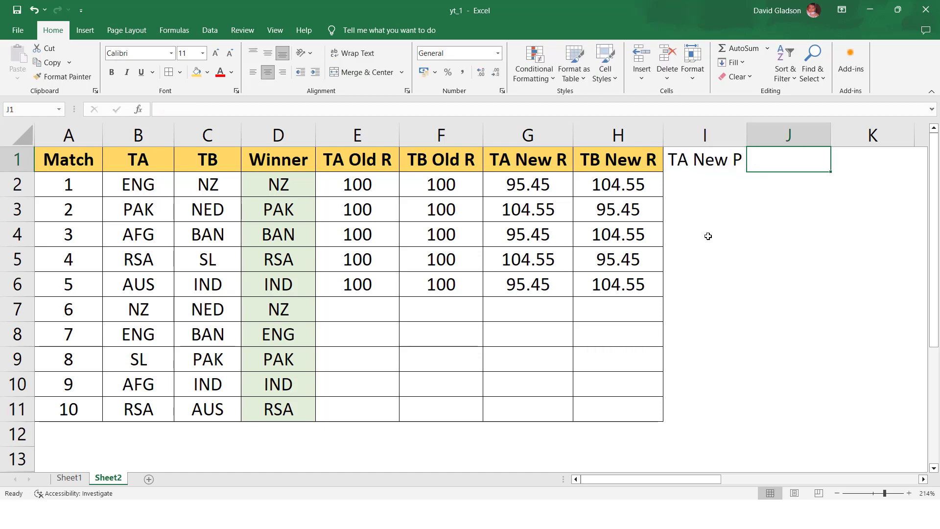
pyautogui.write('TB ')
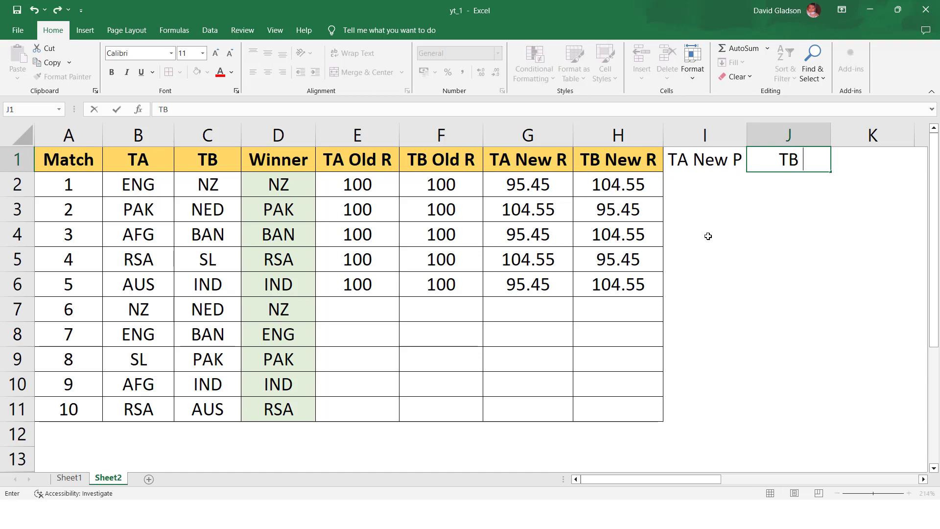
pyautogui.write('New P')
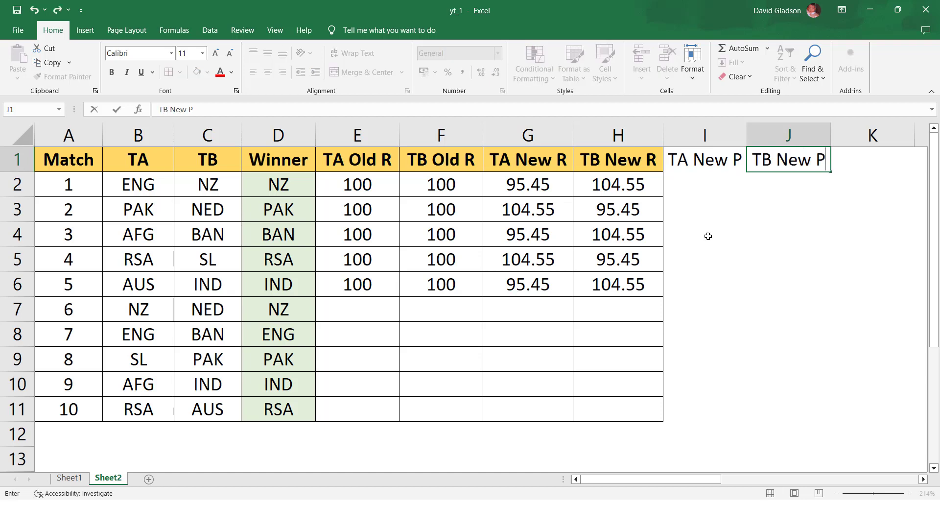
pyautogui.press('Return')
# Step: Enter the new points for match 1: 1050 for ENG in I2 and 1150 for NZ in J2
pyautogui.press('Left')
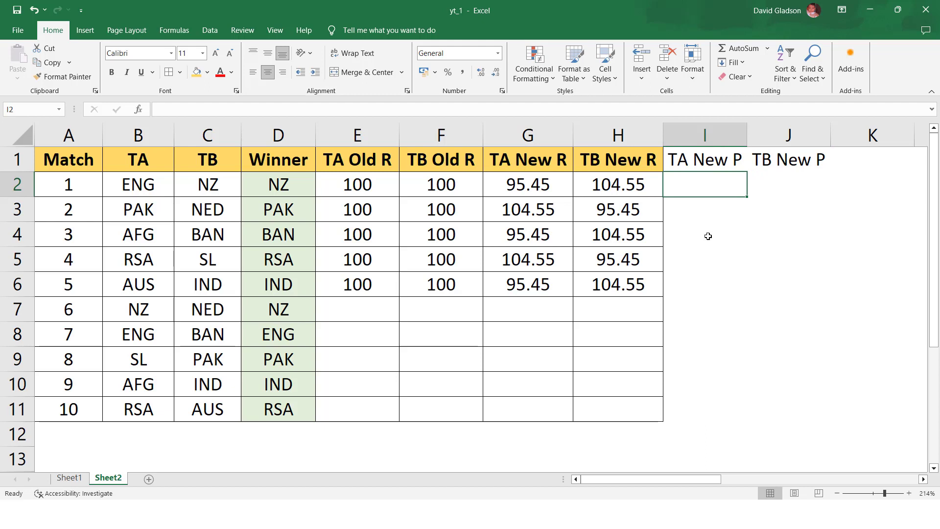
pyautogui.write('1050')
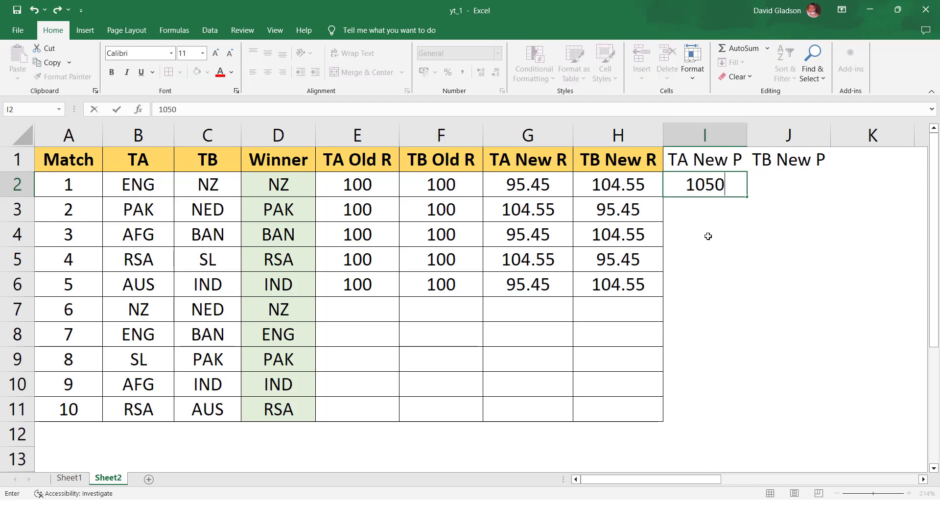
pyautogui.press('Tab')
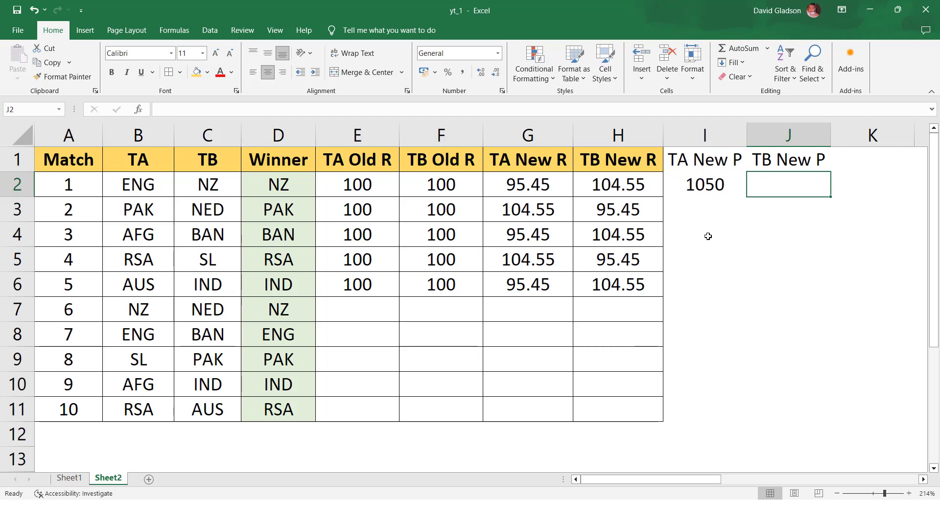
pyautogui.write('1150')
pyautogui.press('Return')
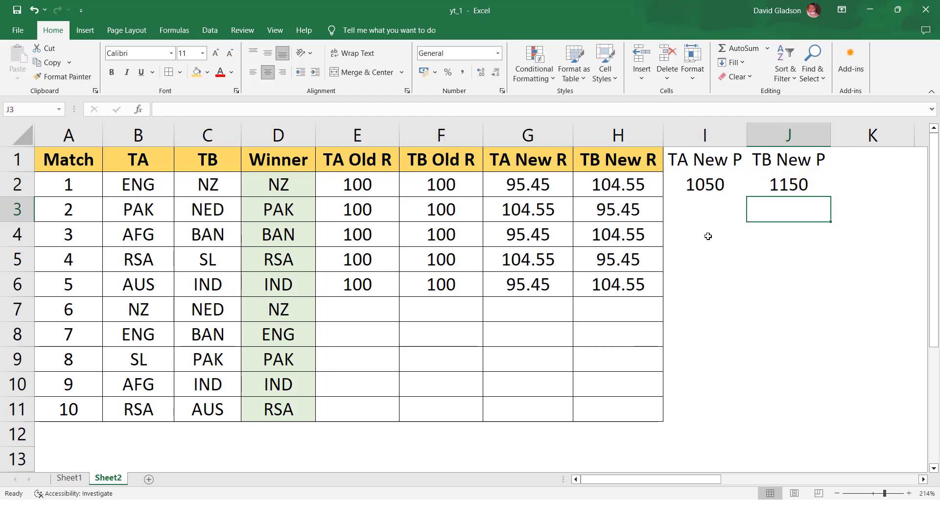
# Step: Copy the new points into matches 2 to 5, 1150 for winners and 1050 for losers, and widen the TB New P column slightly
pyautogui.press('Up')
pyautogui.hotkey('ctrl', 'c')
pyautogui.press('Down')
pyautogui.press('Left')
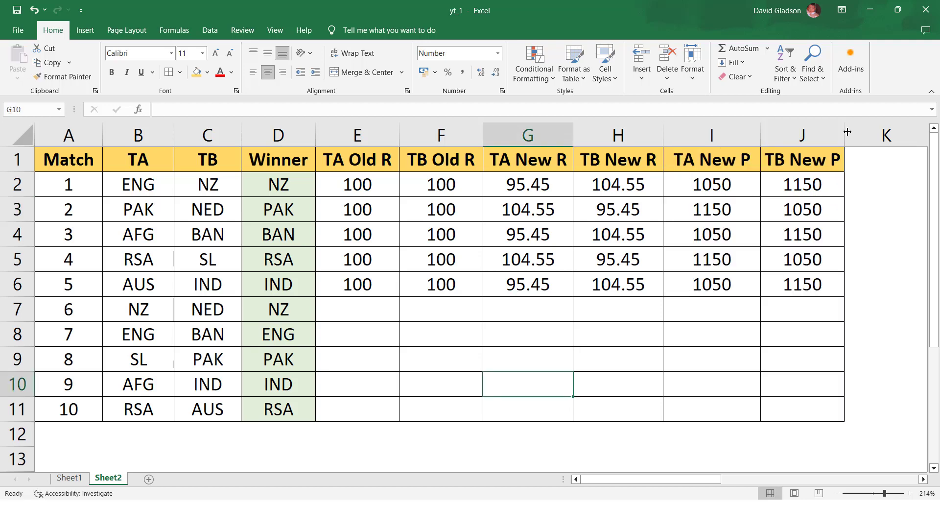
pyautogui.moveTo(845, 132); pyautogui.dragTo(858, 132)
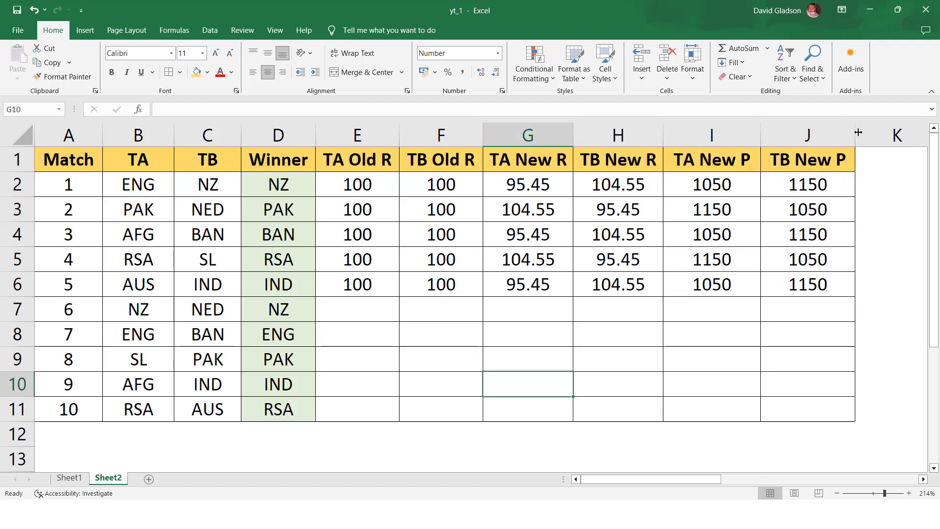
# Step: Fill match 6's TA Old R in E7 with a reference to NZ's new rating from match 1 in H2
pyautogui.click(383, 314)
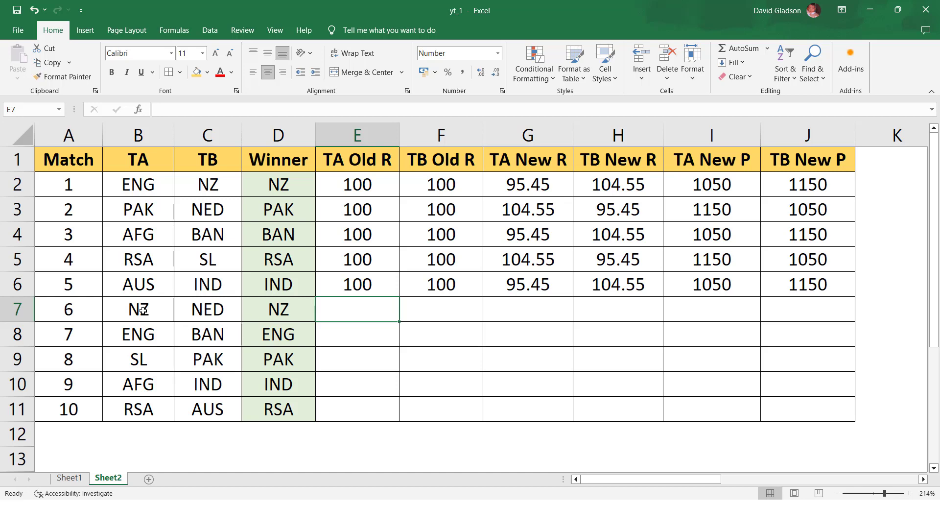
pyautogui.click(195, 312)
pyautogui.click(346, 313)
pyautogui.write('=')
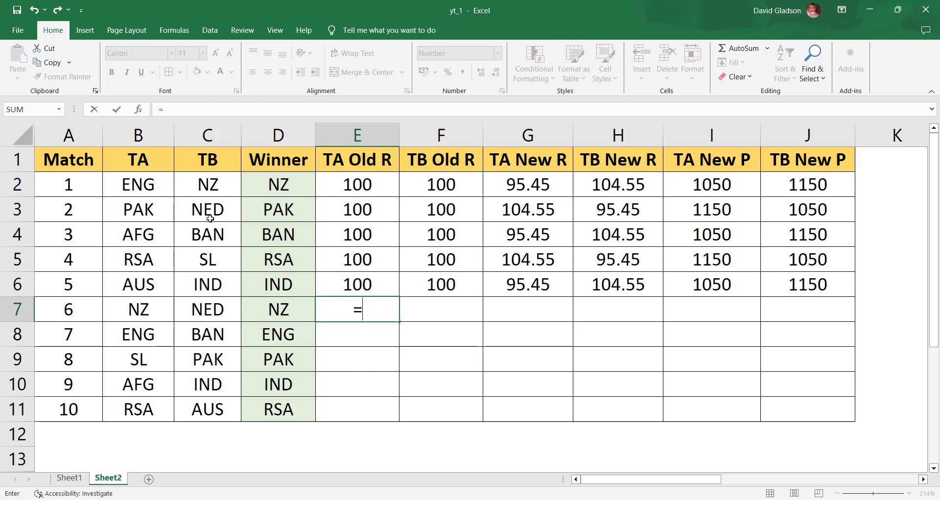
pyautogui.click(612, 185)
pyautogui.press('Return')
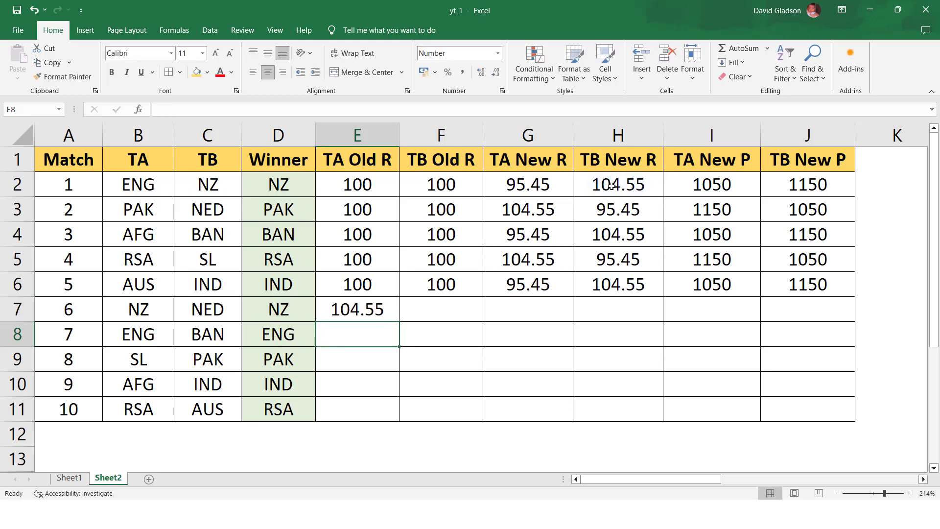
# Step: Fill match 6's TB Old R in F7 with a reference to NED's new rating from match 2 in H3
pyautogui.press('Up')
pyautogui.press('Right')
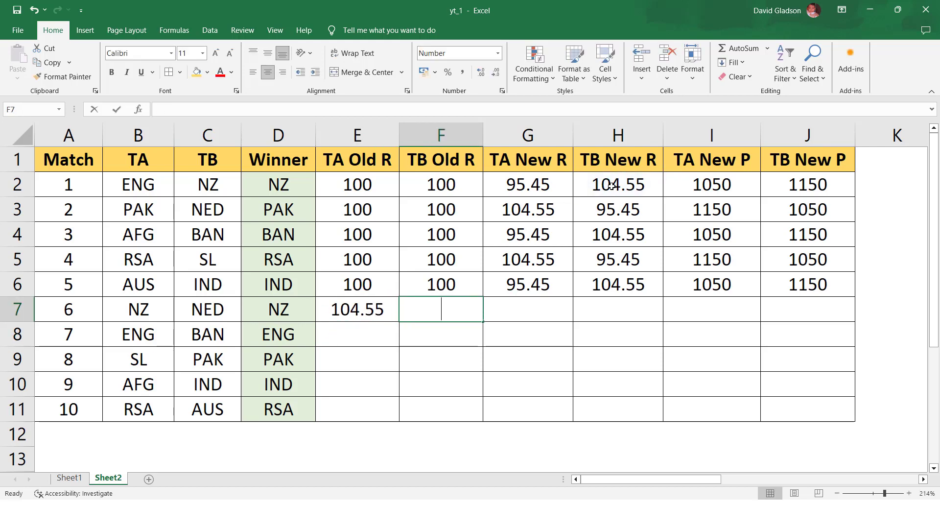
pyautogui.write('=')
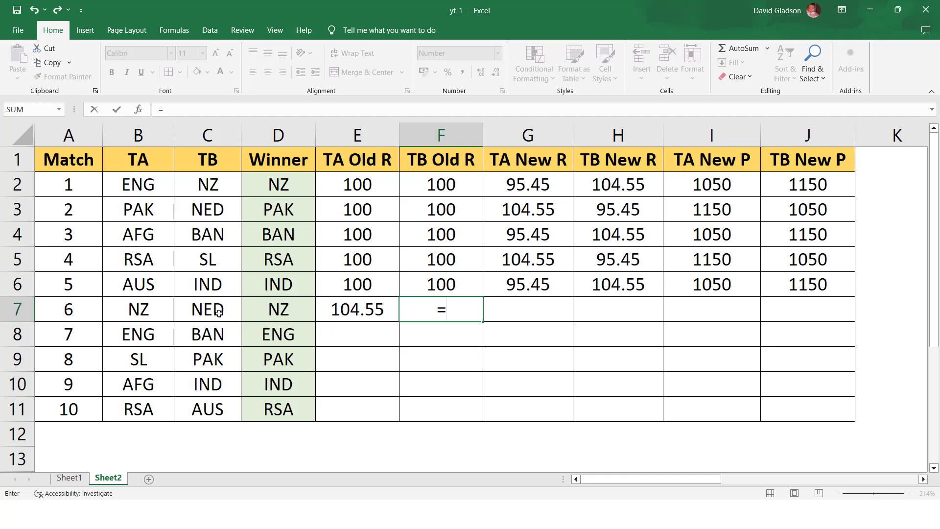
pyautogui.click(614, 209)
pyautogui.press('Return')
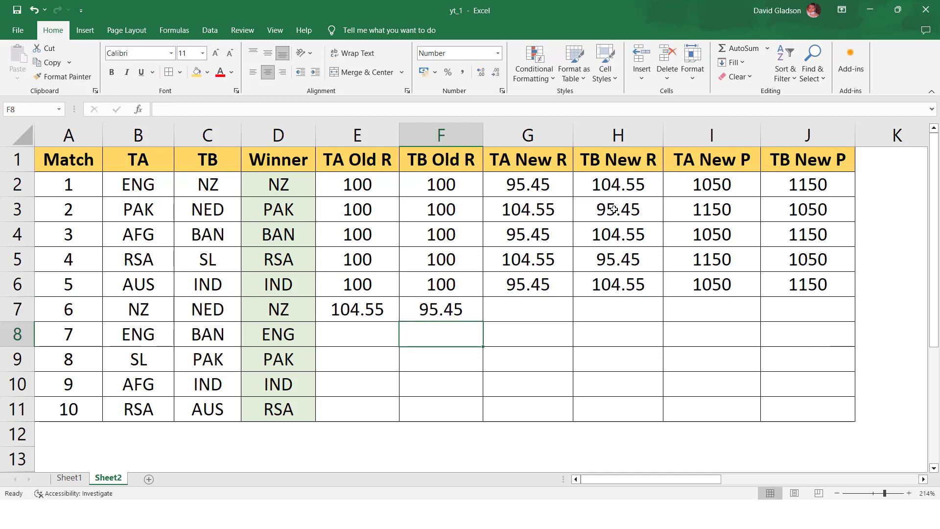
pyautogui.press('Up')
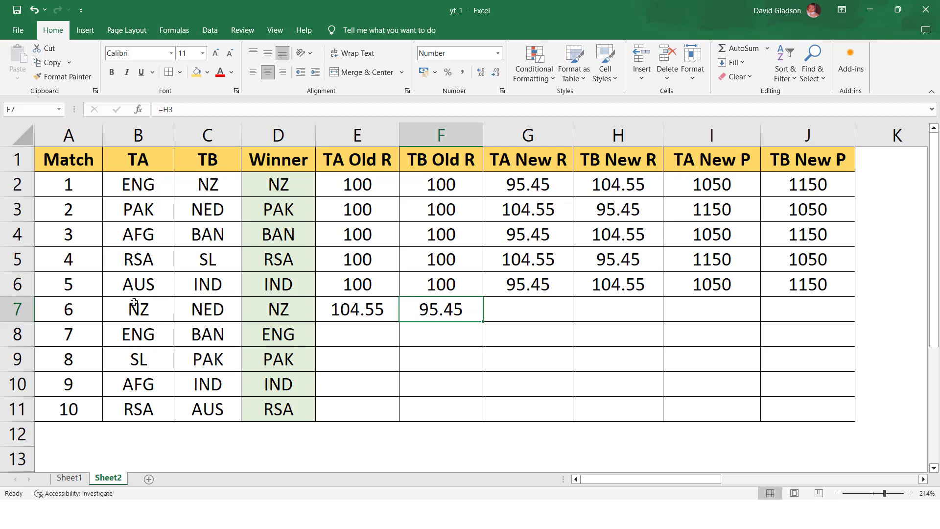
# Step: Calculate NZ's new points for match 6 in I7 with the formula =(1150 + 95.45 + 50)
pyautogui.moveTo(134, 308); pyautogui.dragTo(184, 312)
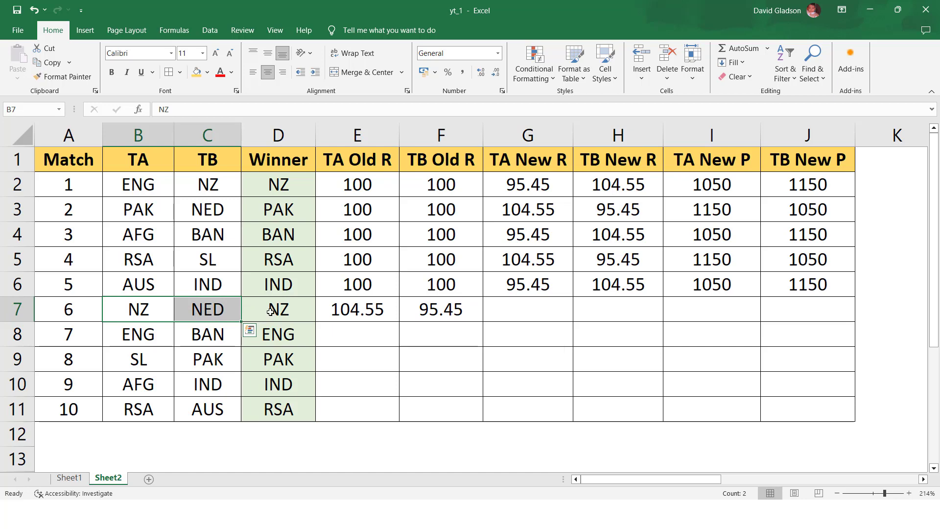
pyautogui.click(504, 309)
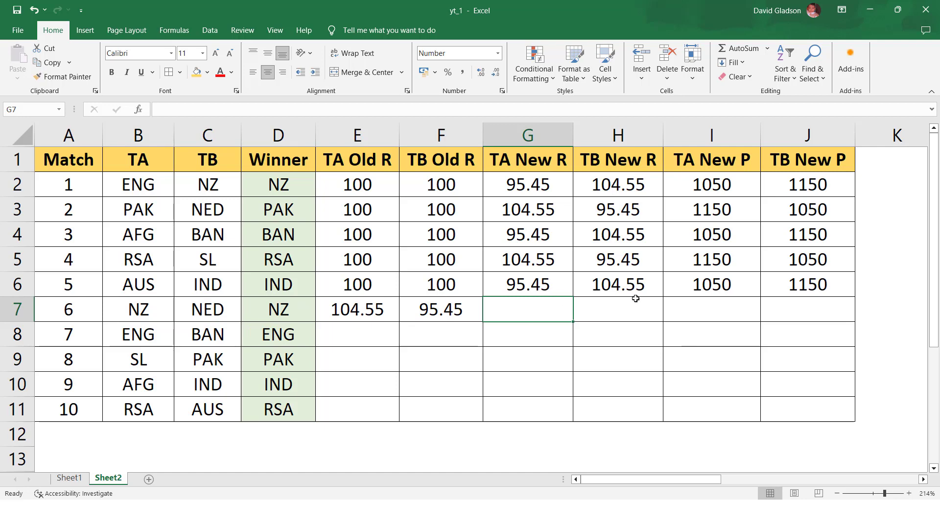
pyautogui.click(683, 317)
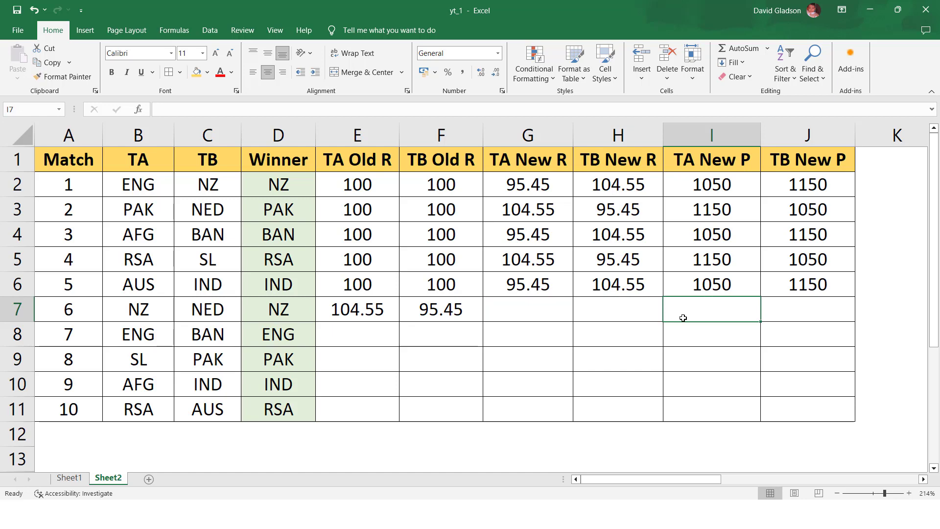
pyautogui.write('=(')
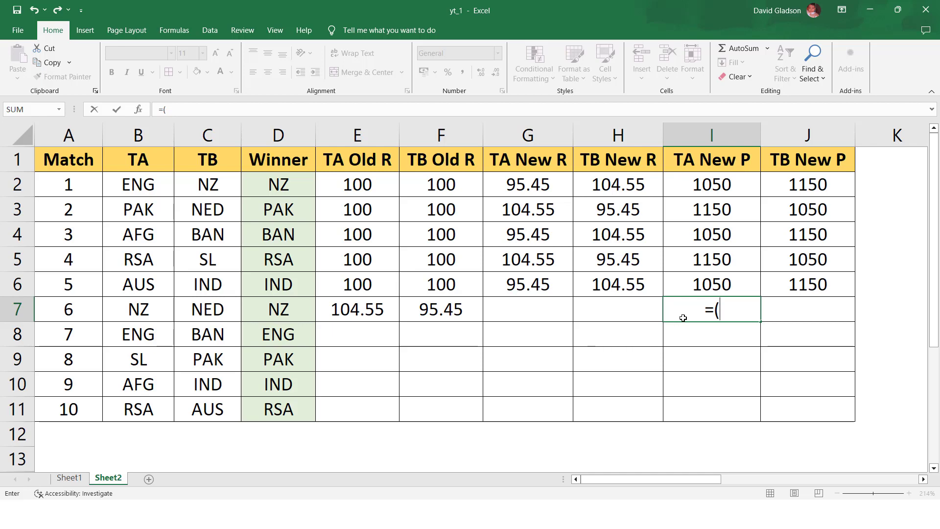
pyautogui.write('1150 +')
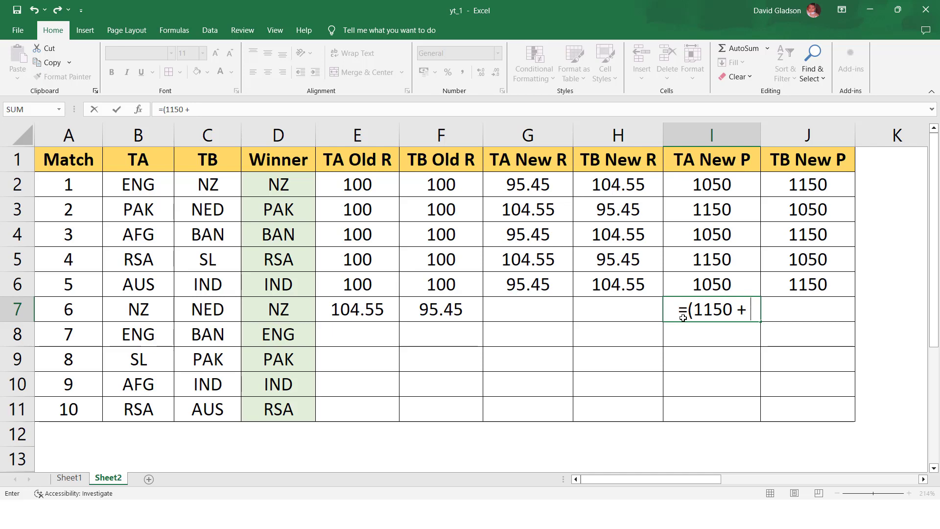
pyautogui.write(' 95')
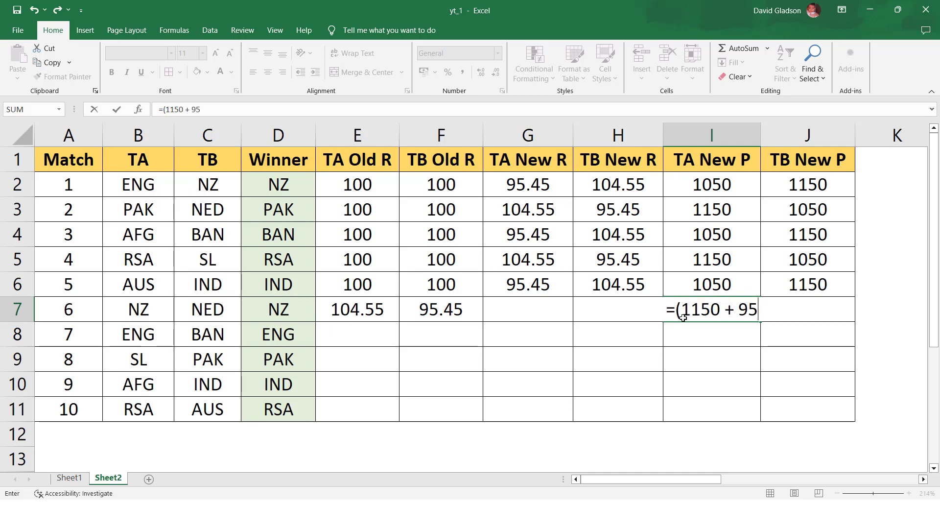
pyautogui.write('.45')
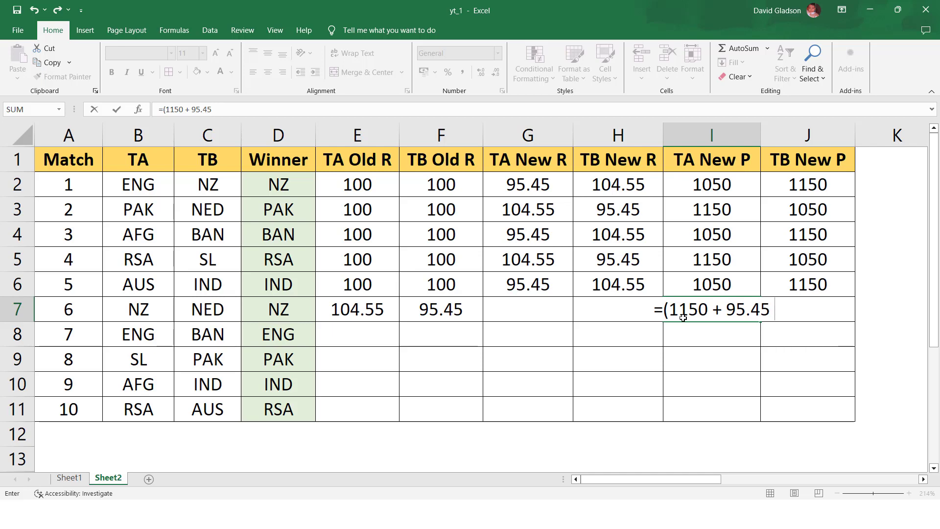
pyautogui.write(' + ')
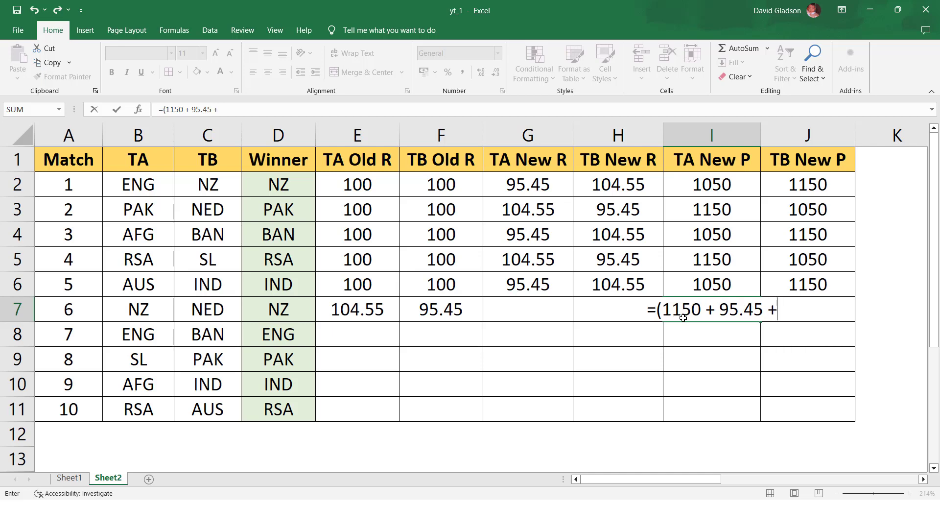
pyautogui.write('50)/')
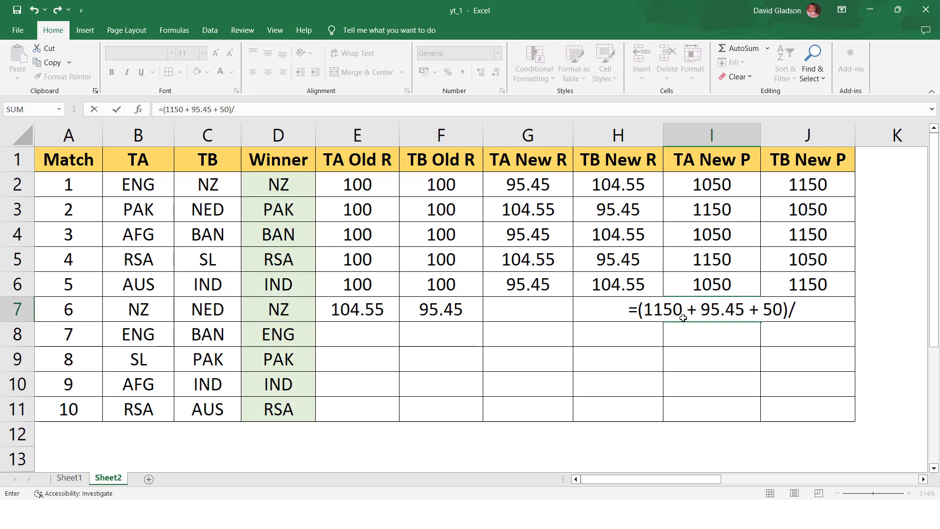
pyautogui.press('BackSpace')
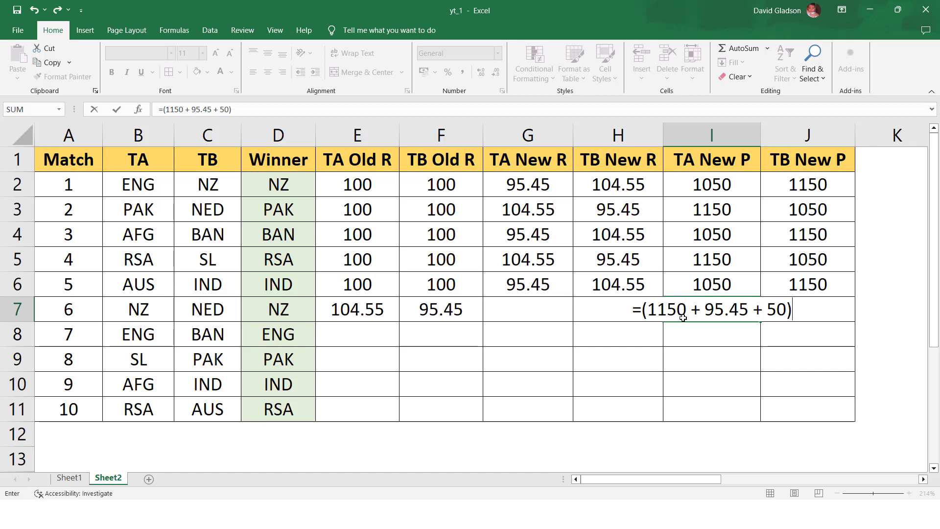
pyautogui.press('Return')
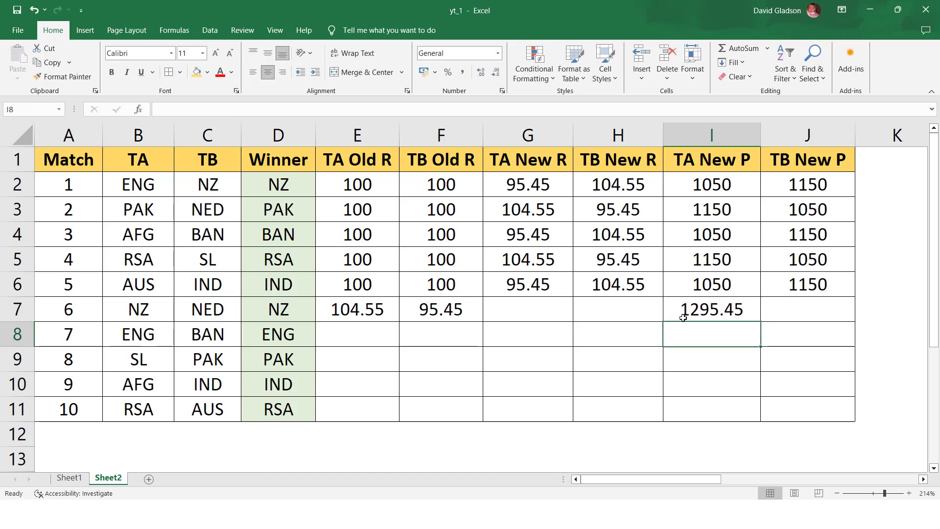
pyautogui.click(683, 319)
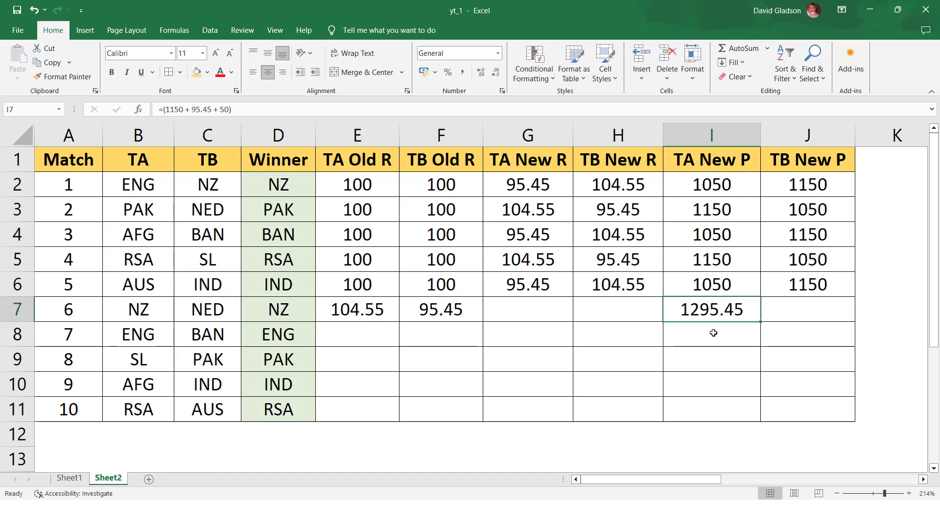
# Step: Calculate NZ's new rating for match 6 in G7 by dividing its new points by 12, using =I7/12
pyautogui.click(539, 309)
pyautogui.write('=')
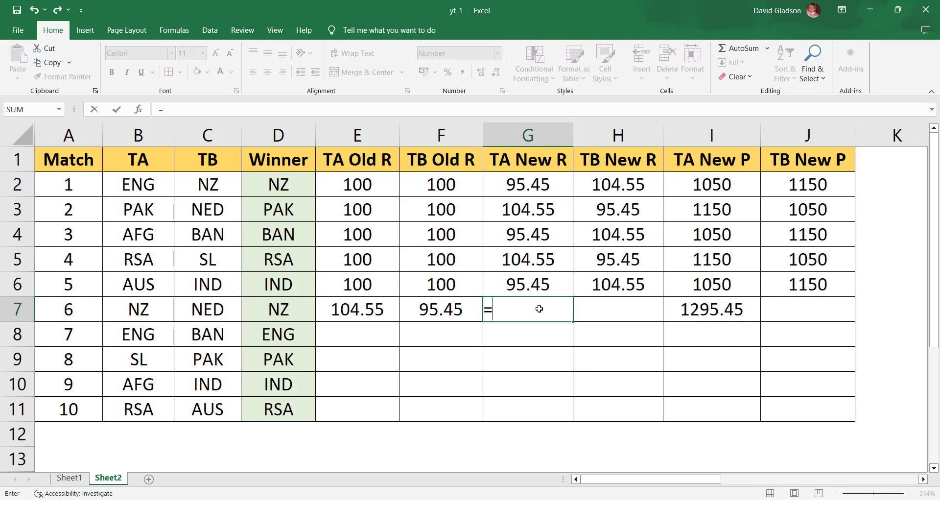
pyautogui.click(697, 307)
pyautogui.write('/')
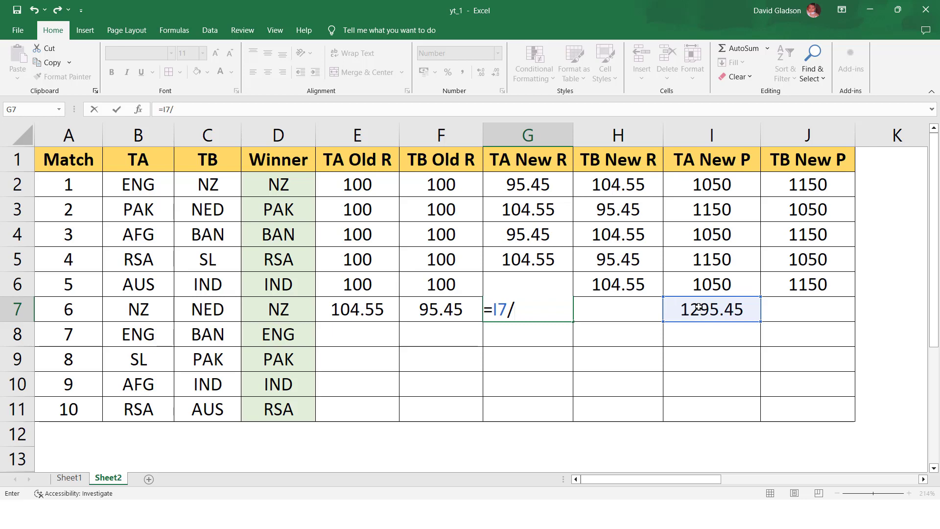
pyautogui.write('12')
pyautogui.press('Return')
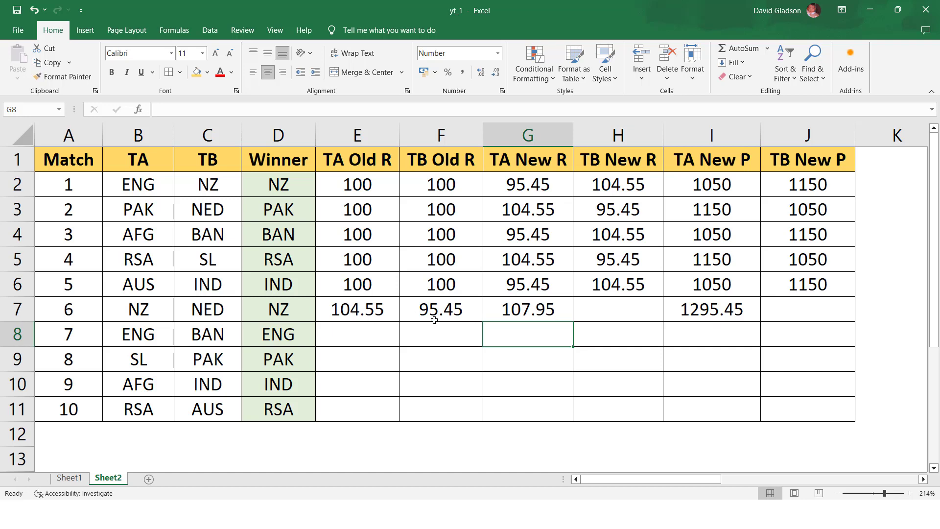
pyautogui.click(542, 313)
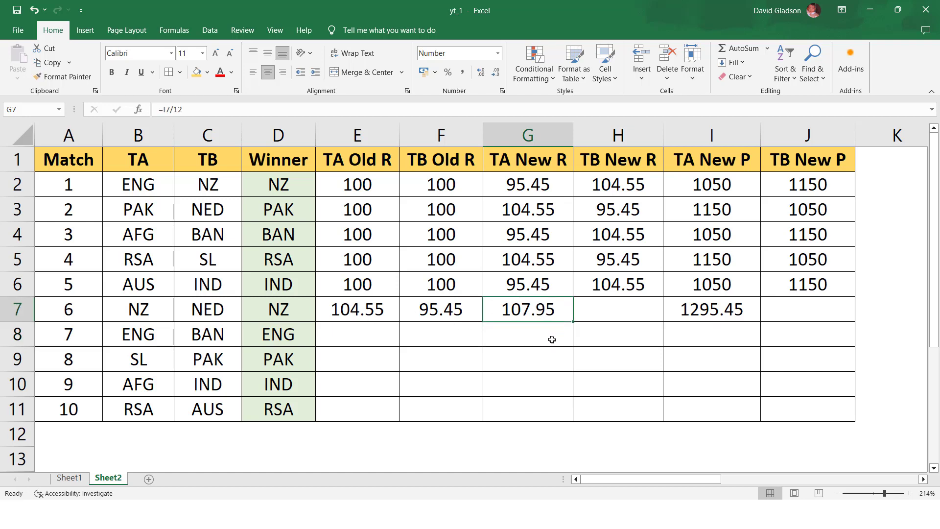
# Step: Calculate NED's new points for match 6 in J7 with the formula =(1050 + E7 - 50)
pyautogui.click(596, 316)
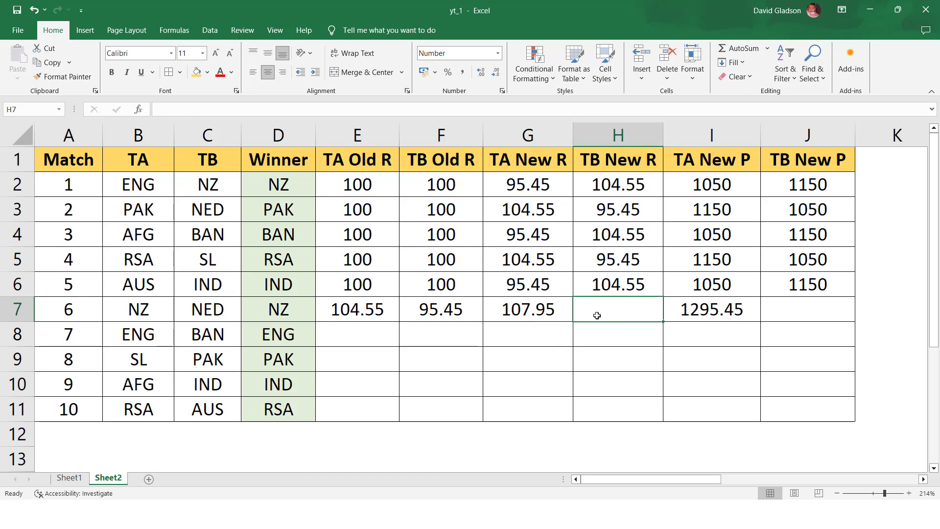
pyautogui.click(783, 314)
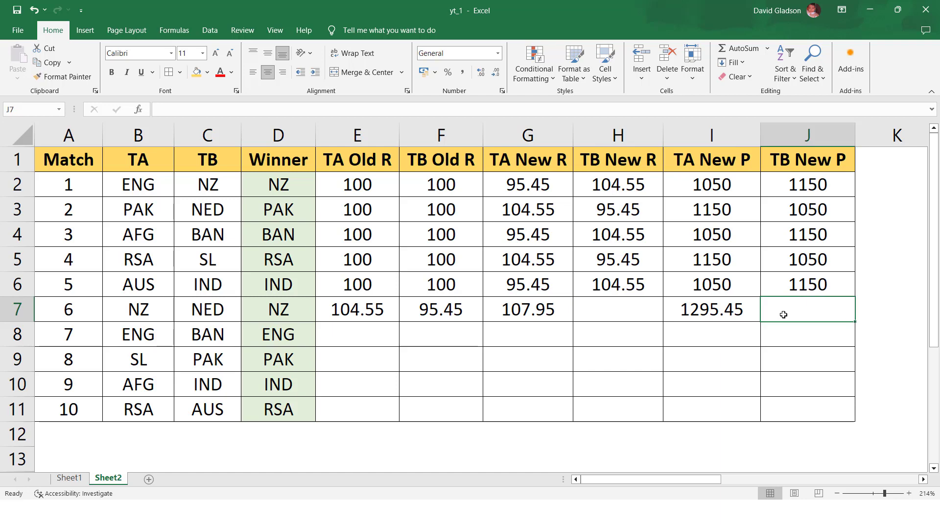
pyautogui.write('=(')
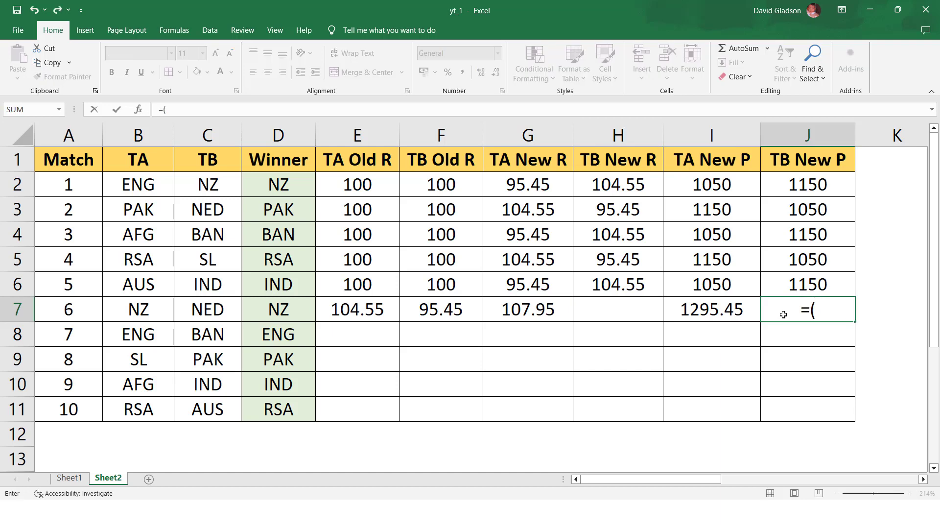
pyautogui.write('1050 ')
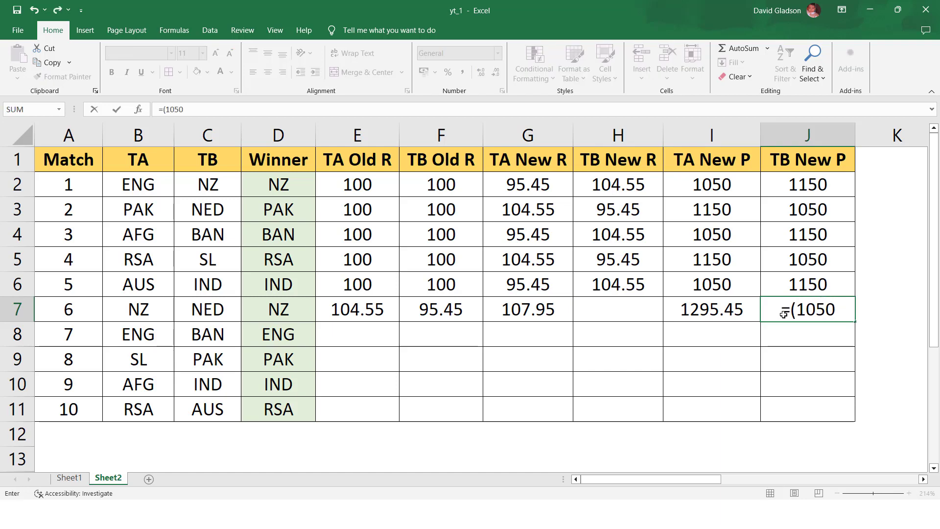
pyautogui.write('+')
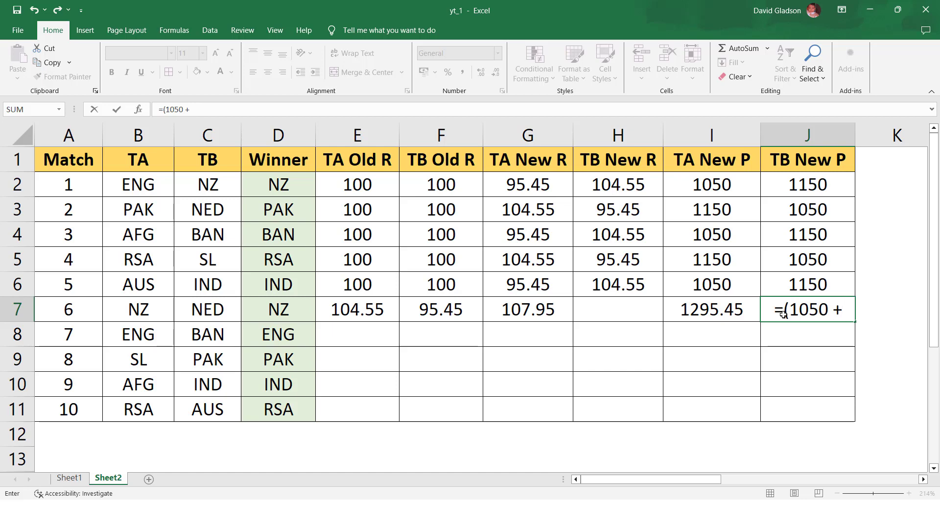
pyautogui.write(' 100')
pyautogui.press('BackSpace')
pyautogui.press('BackSpace')
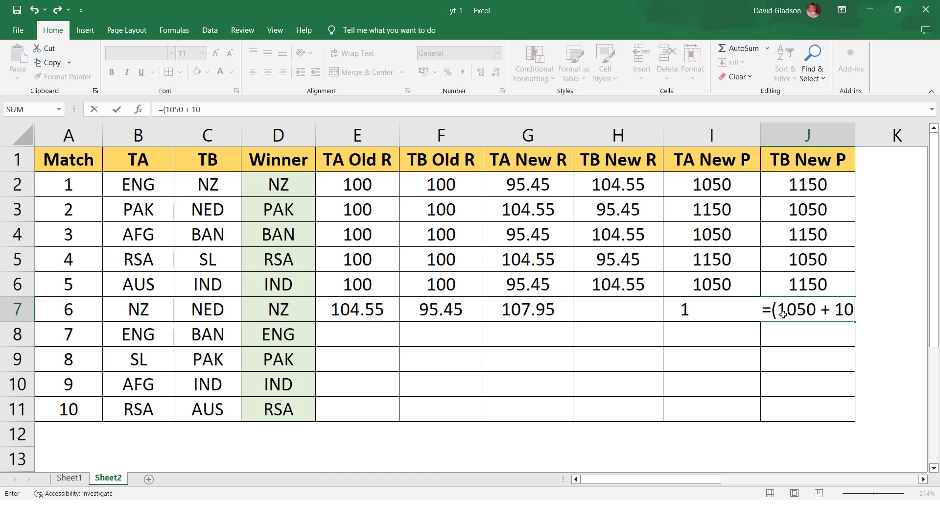
pyautogui.press('BackSpace')
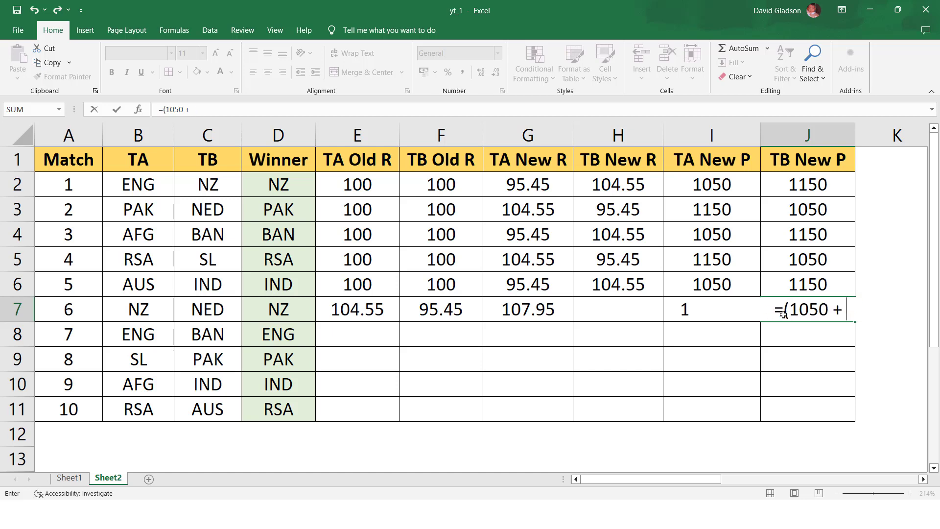
pyautogui.click(369, 312)
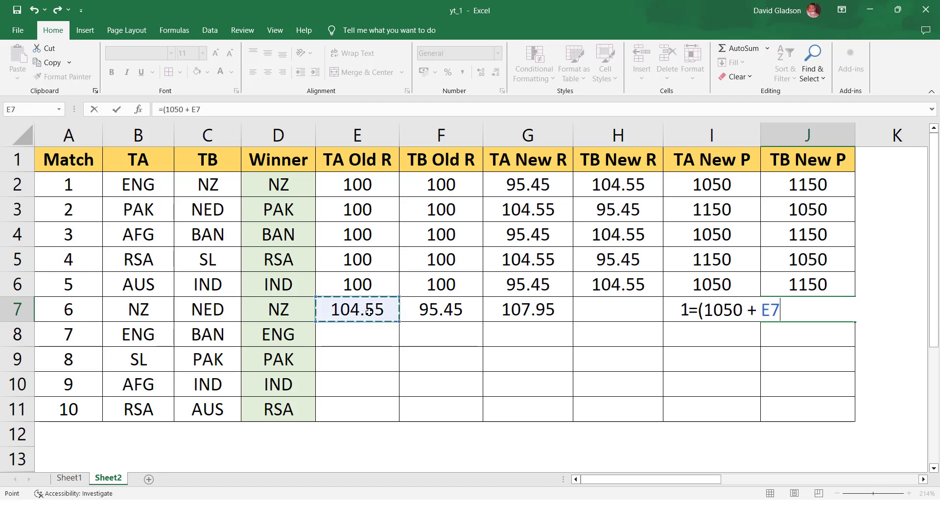
pyautogui.write('-')
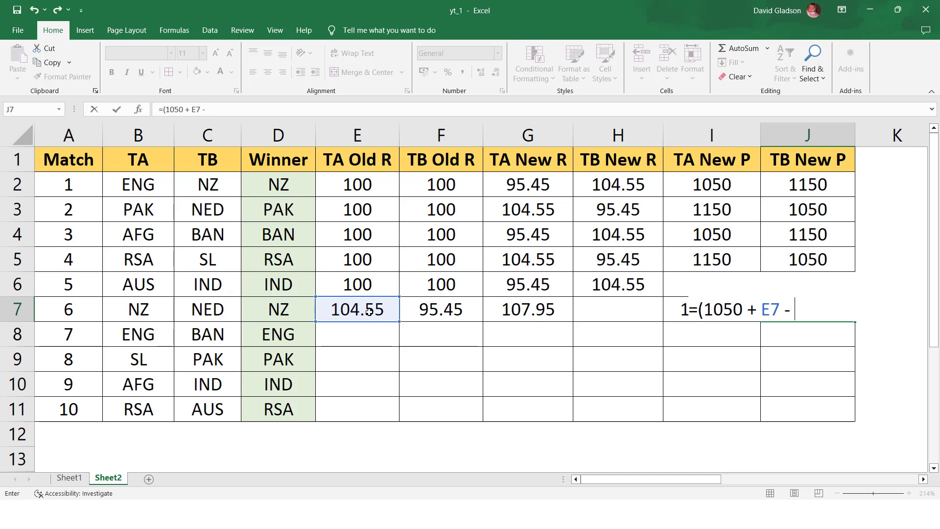
pyautogui.write(' 50)')
pyautogui.hotkey('ctrl', 'Return')
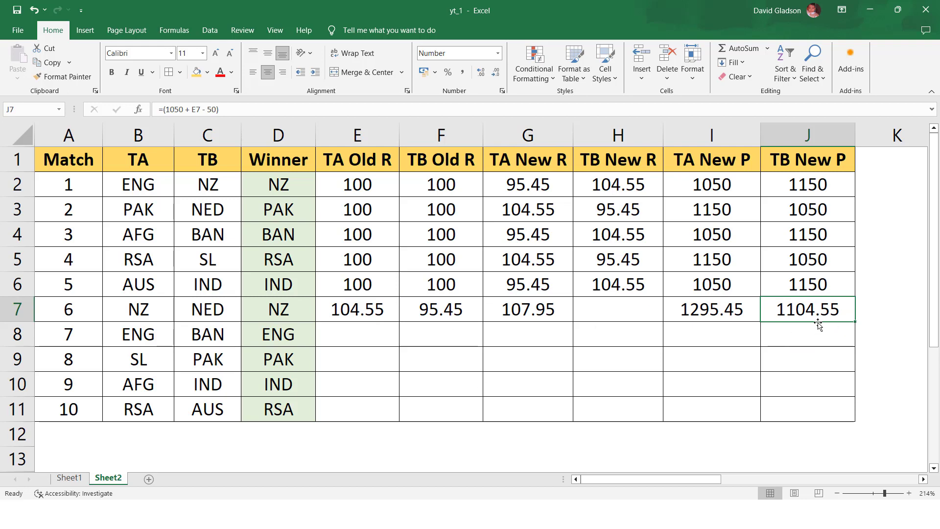
# Step: Calculate NED's new rating for match 6 in H7 by dividing its new points by 12, using =J7/12
pyautogui.click(635, 305)
pyautogui.write('=')
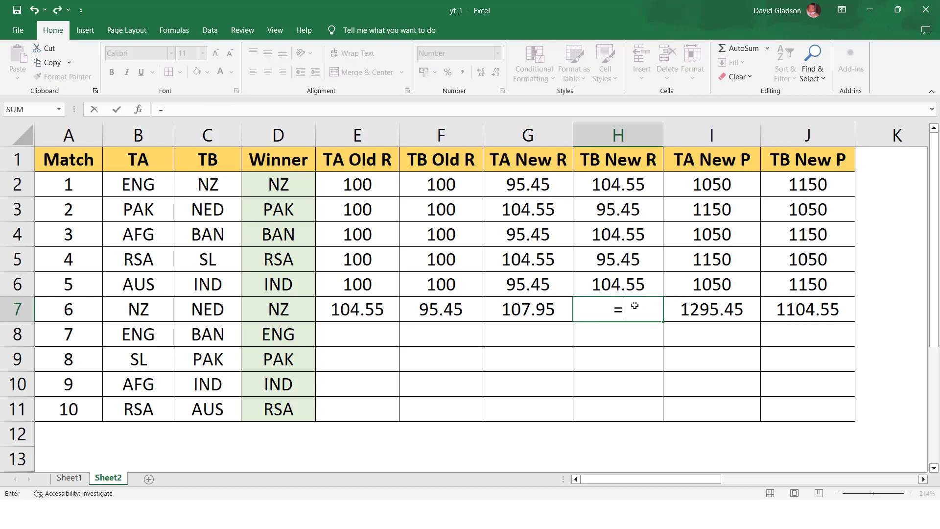
pyautogui.click(817, 316)
pyautogui.write('/')
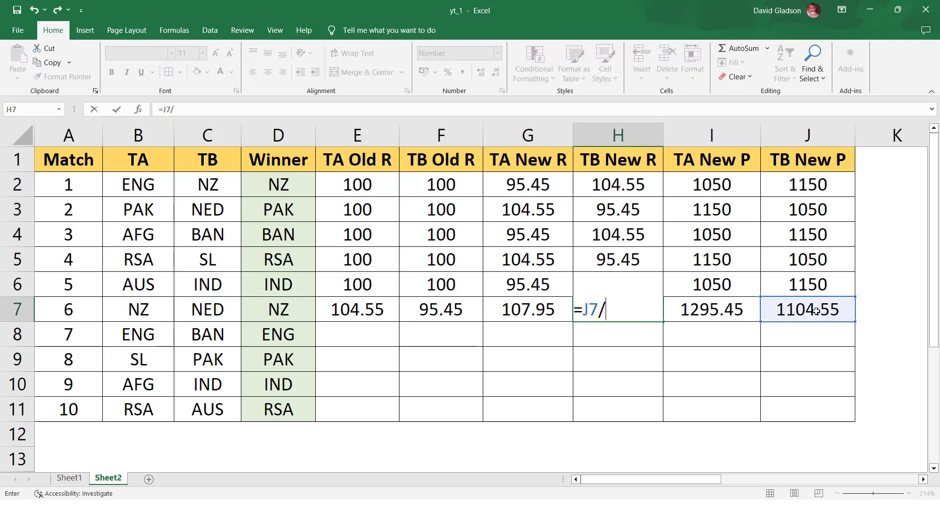
pyautogui.write('12')
pyautogui.press('Return')
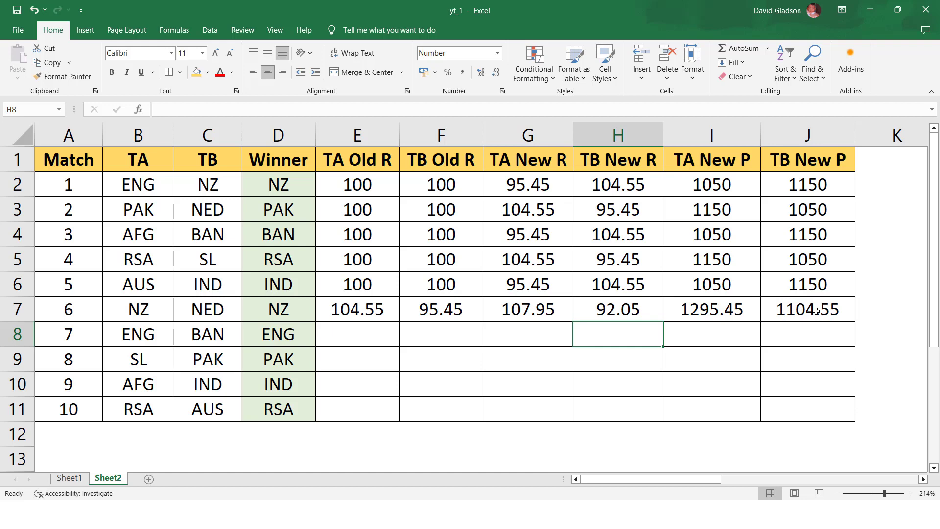
pyautogui.press('Up')
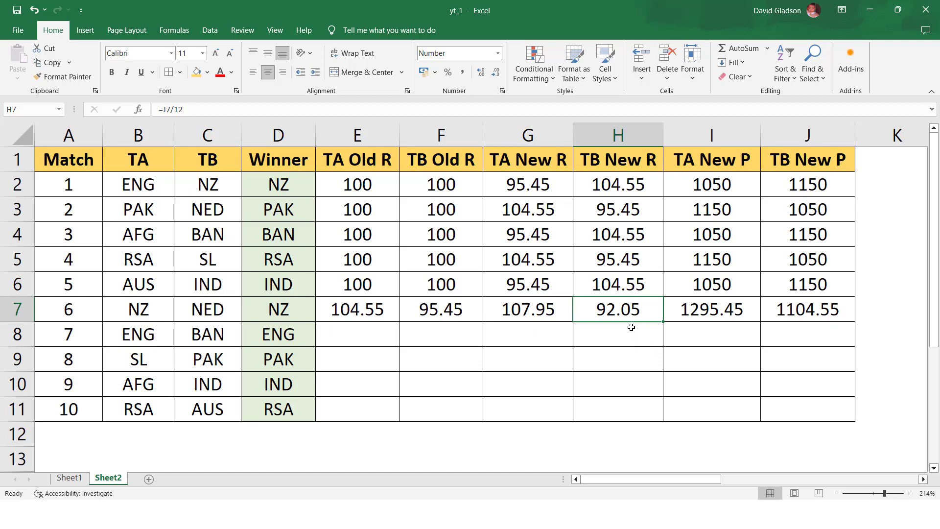
# Step: Select the empty rating and points cells E8:J11 for matches 7 to 10
pyautogui.click(539, 314)
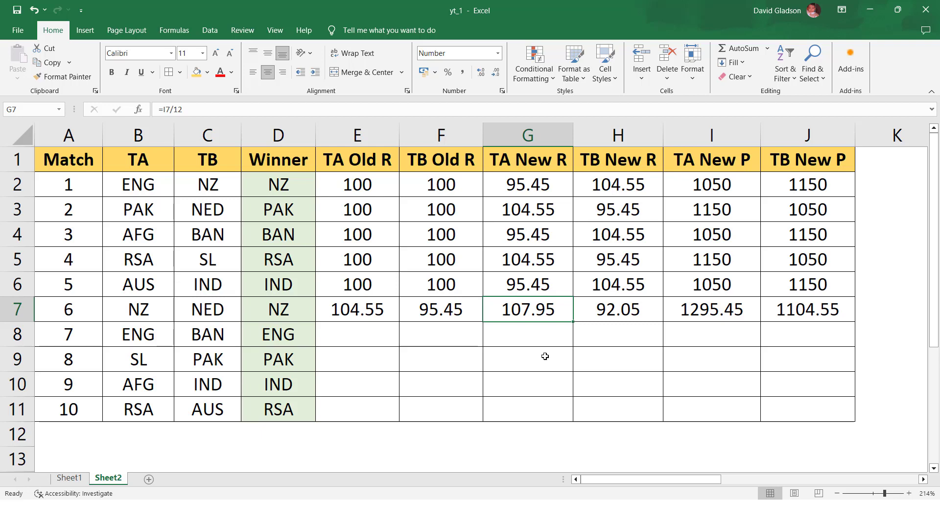
pyautogui.moveTo(371, 333); pyautogui.dragTo(781, 407)
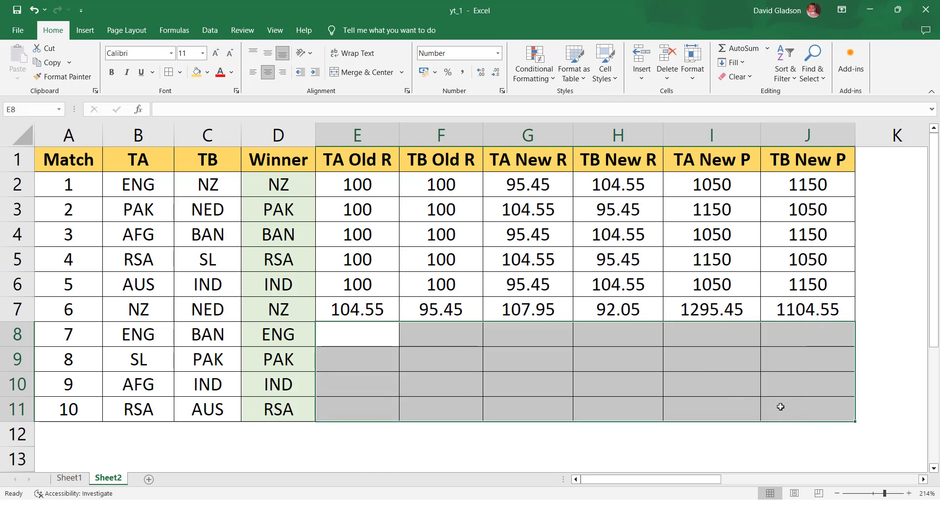